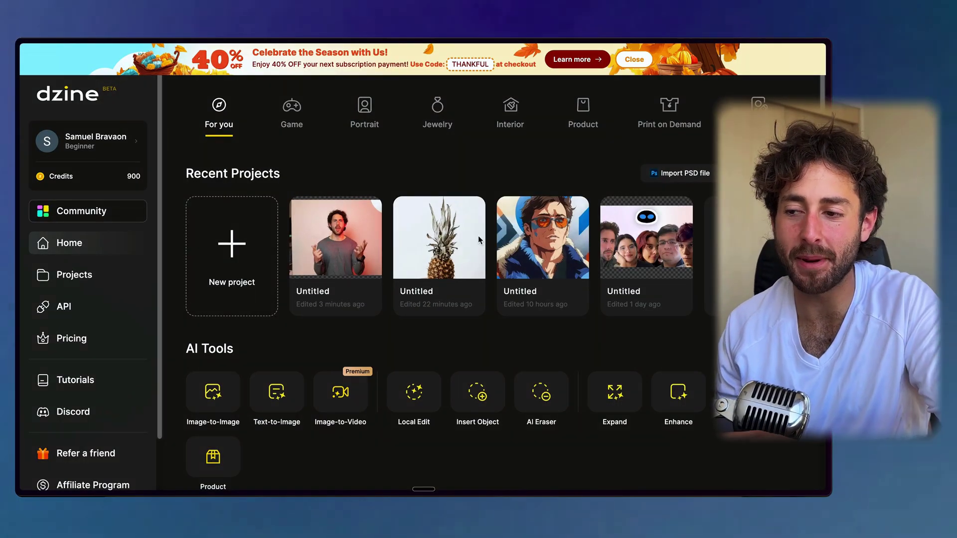
Look through the home page's AI tools, custom style options and popular effects
scroll(339, 342, down, 2)
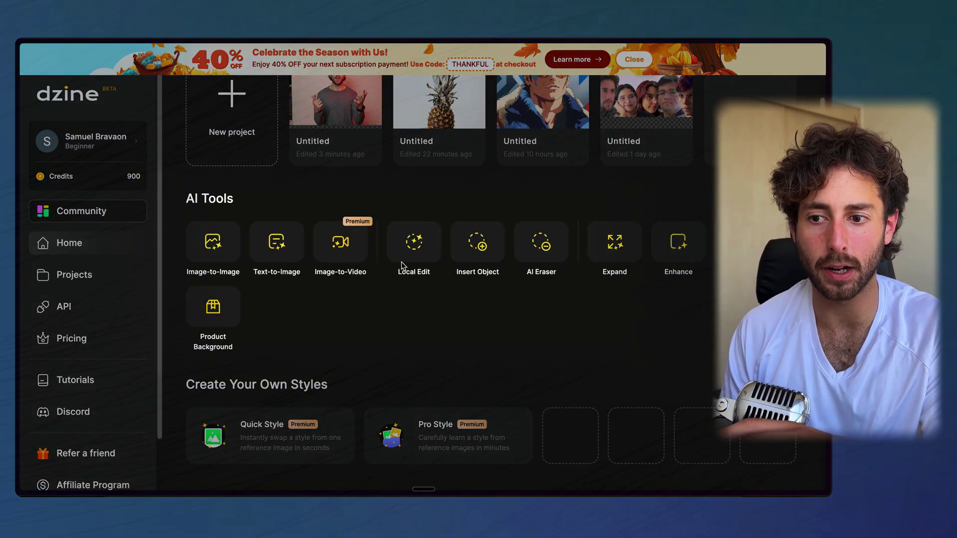
scroll(534, 236, down, 1)
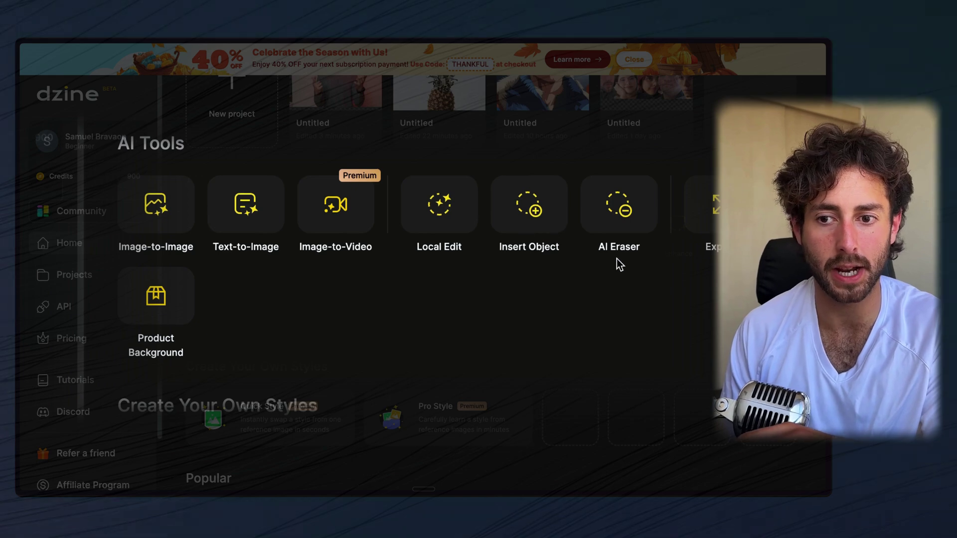
scroll(466, 261, down, 1)
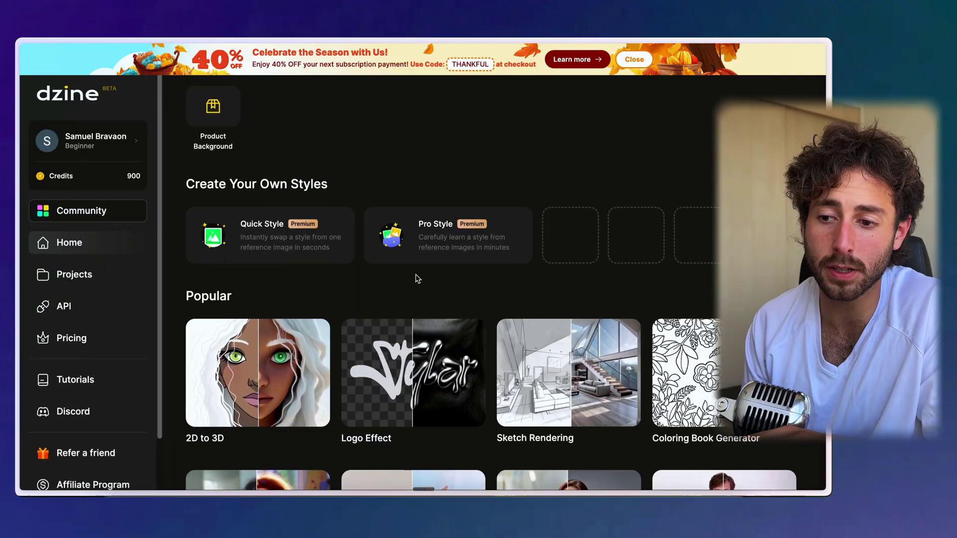
scroll(413, 299, down, 2)
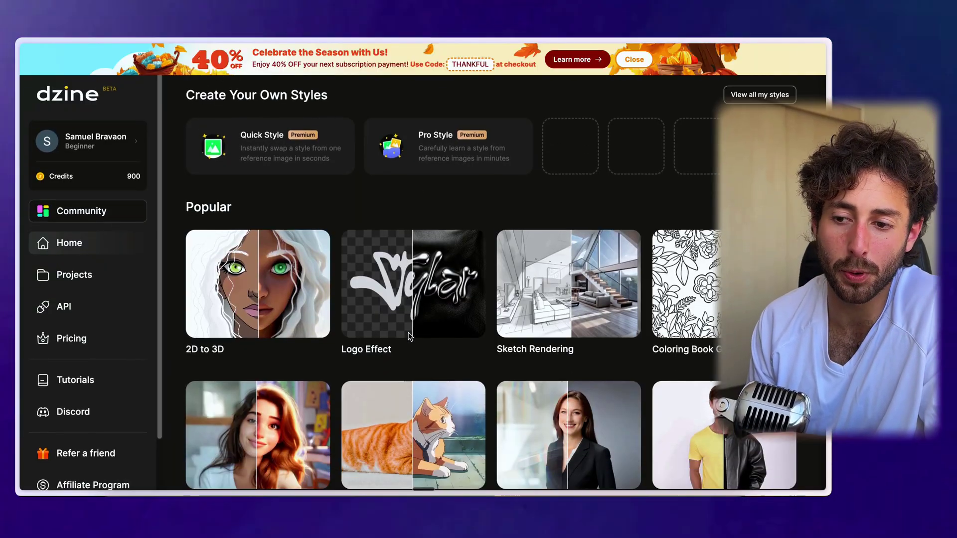
scroll(410, 337, down, 2)
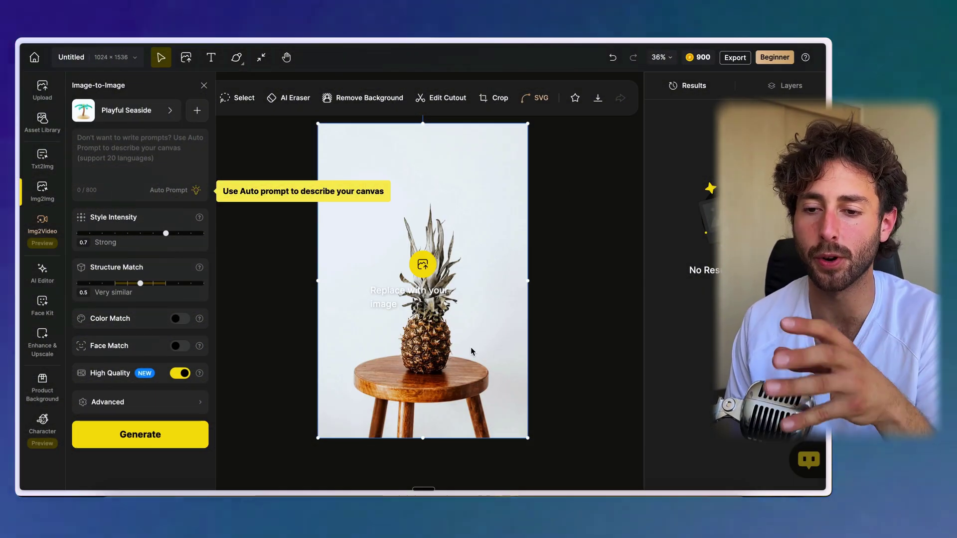
Examine the pineapple template and its Image-to-Image options, including the prompt, matching settings and Advanced section
scroll(471, 350, up, 1)
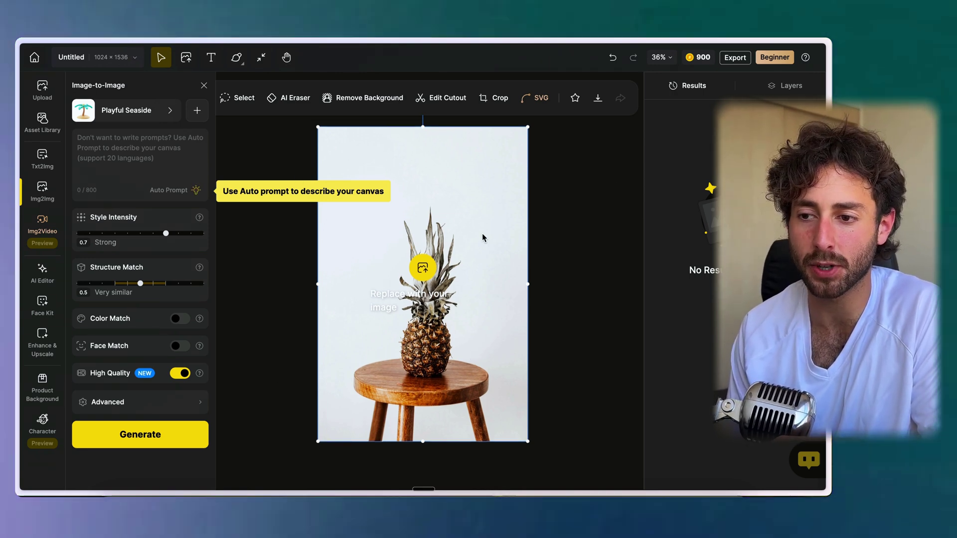
scroll(558, 253, down, 3)
scroll(558, 252, up, 2)
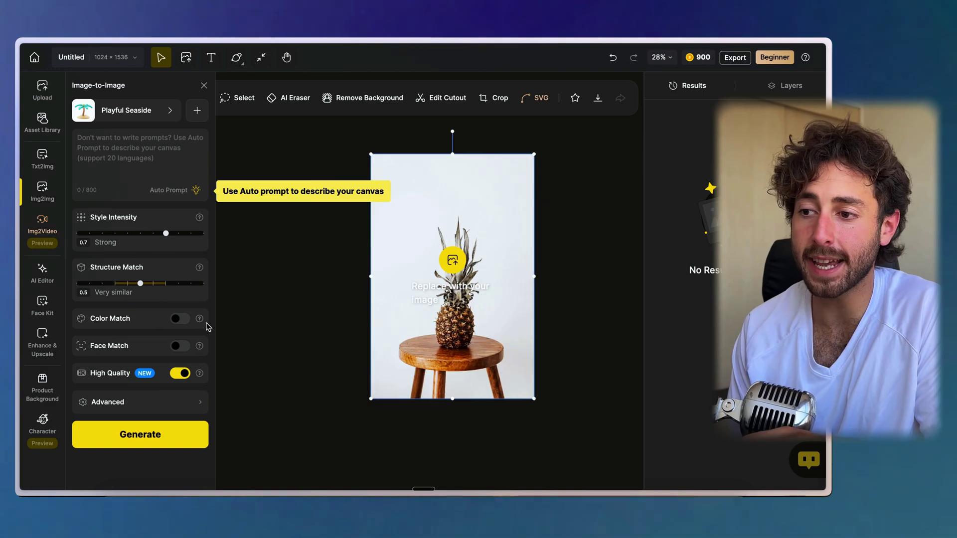
click(110, 156)
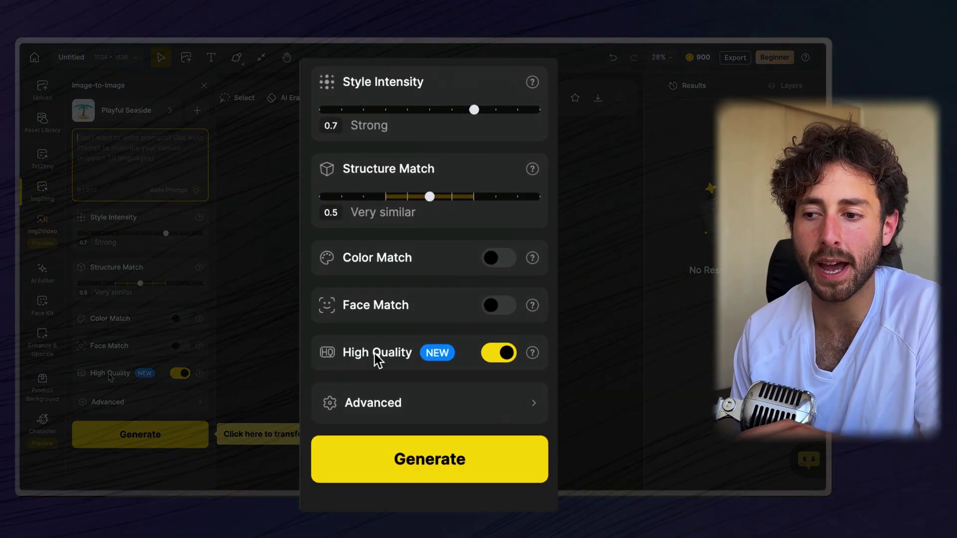
click(125, 401)
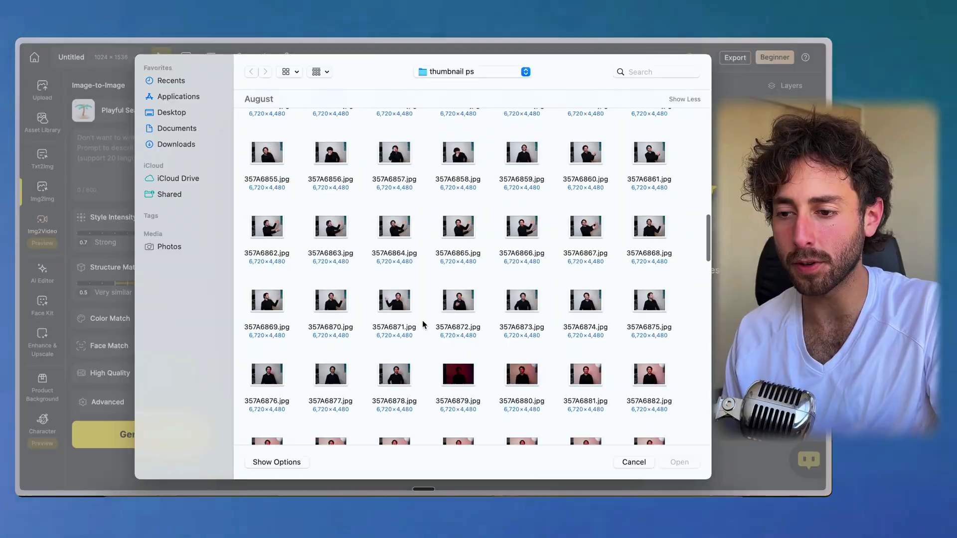
Replace the pineapple template image with a photo of the man in a grey shirt from the "thumbnail ps" folder
scroll(423, 320, down, 5)
scroll(357, 357, down, 10)
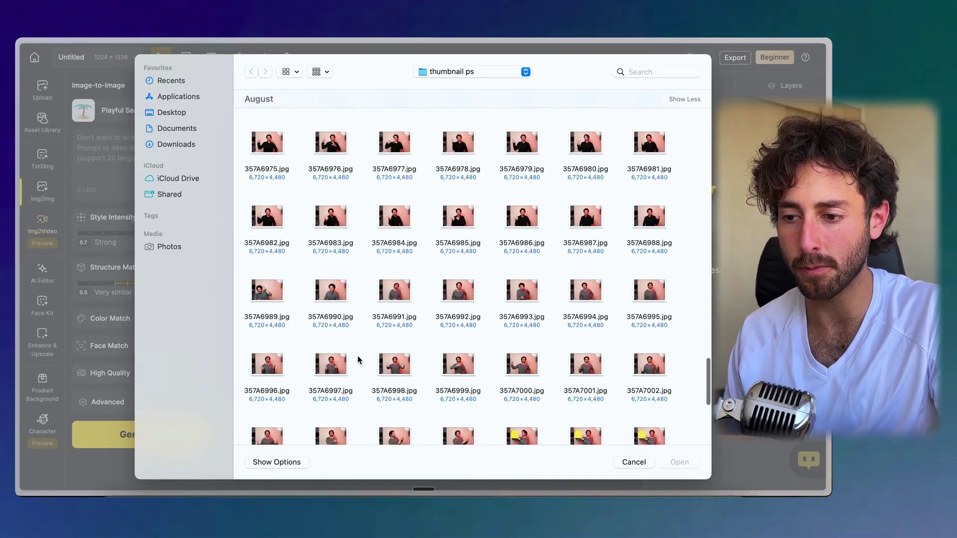
click(267, 287)
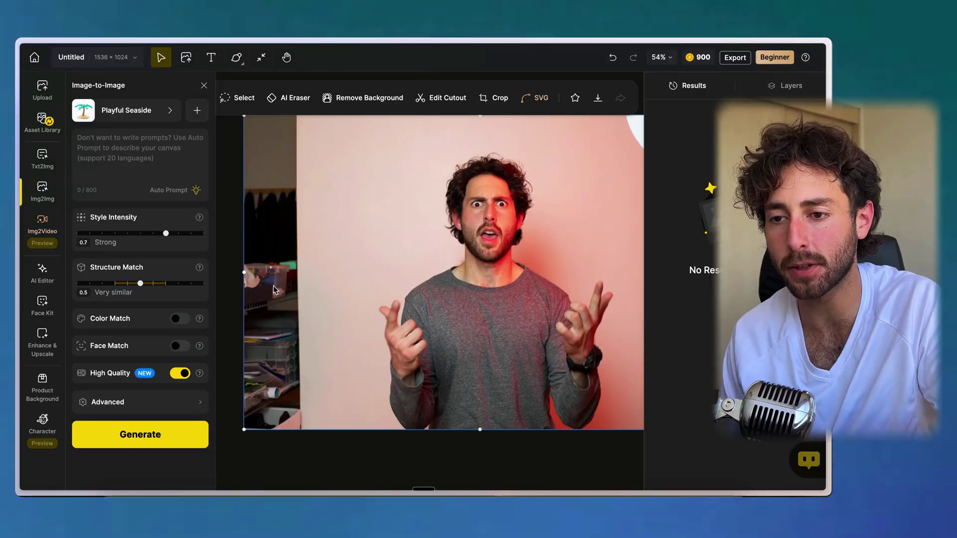
scroll(537, 285, up, 5)
scroll(539, 286, down, 10)
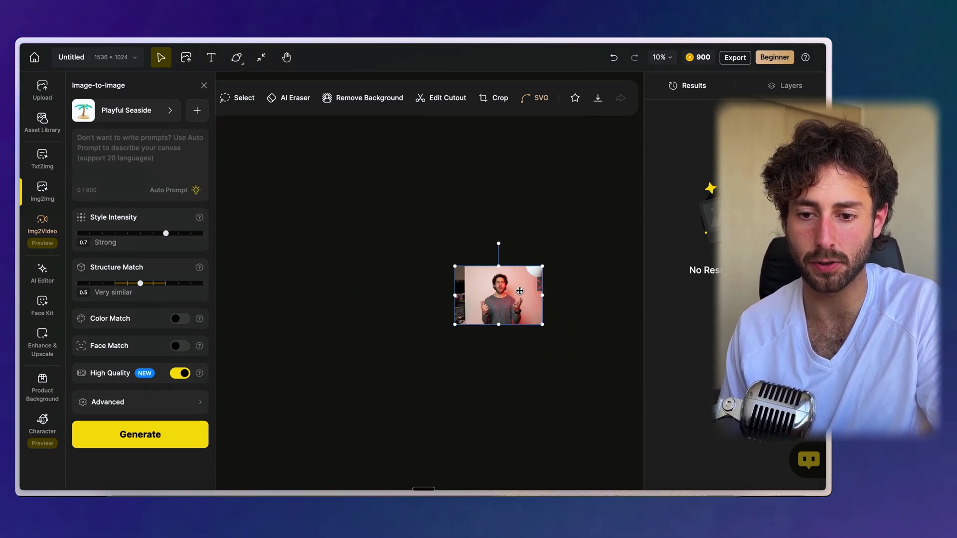
scroll(518, 287, up, 3)
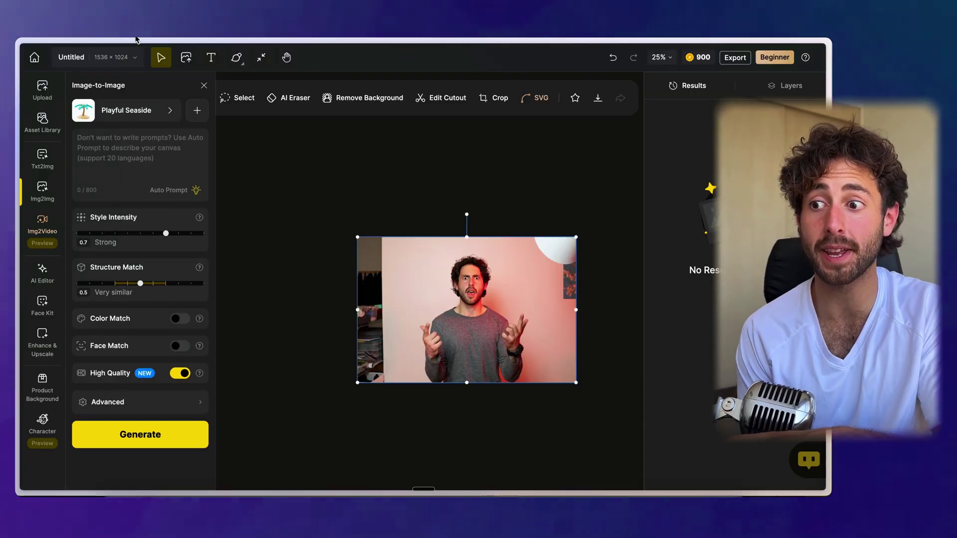
Choose the American Story style for the Image-to-Image conversion of the photo
click(139, 113)
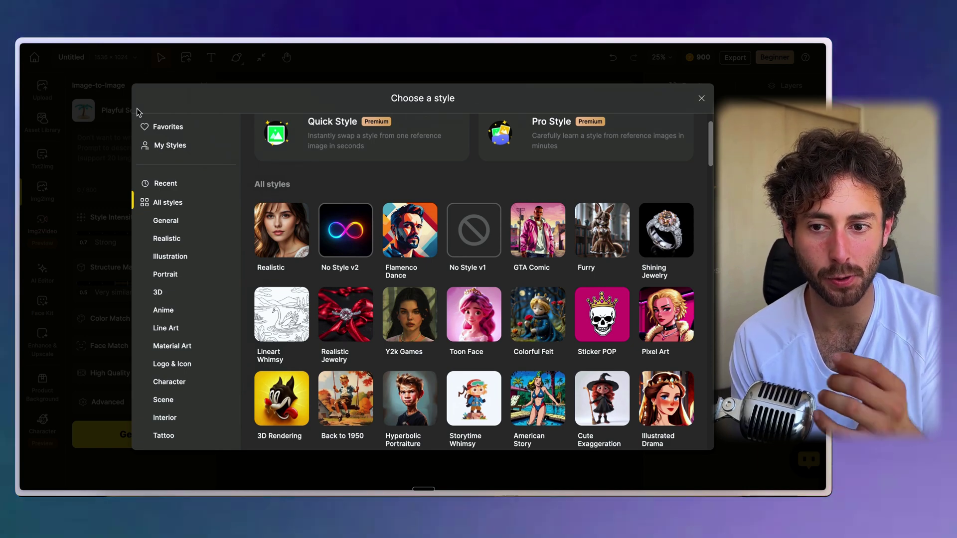
scroll(505, 347, down, 3)
scroll(505, 349, down, 1)
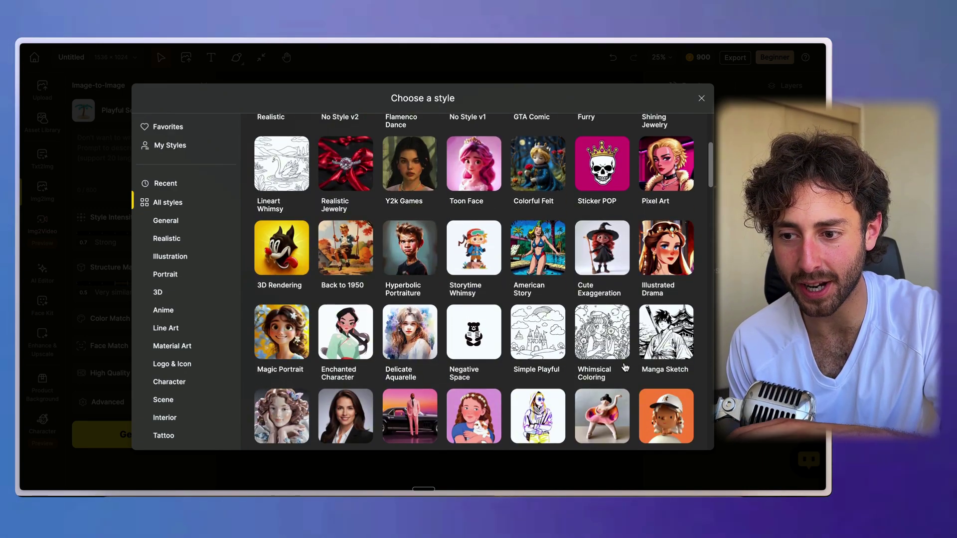
scroll(626, 368, down, 1)
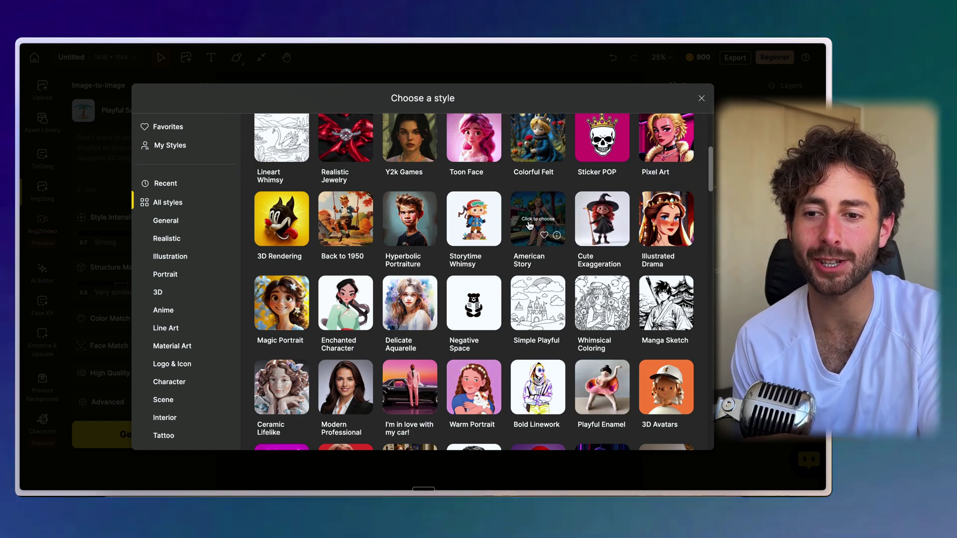
click(543, 254)
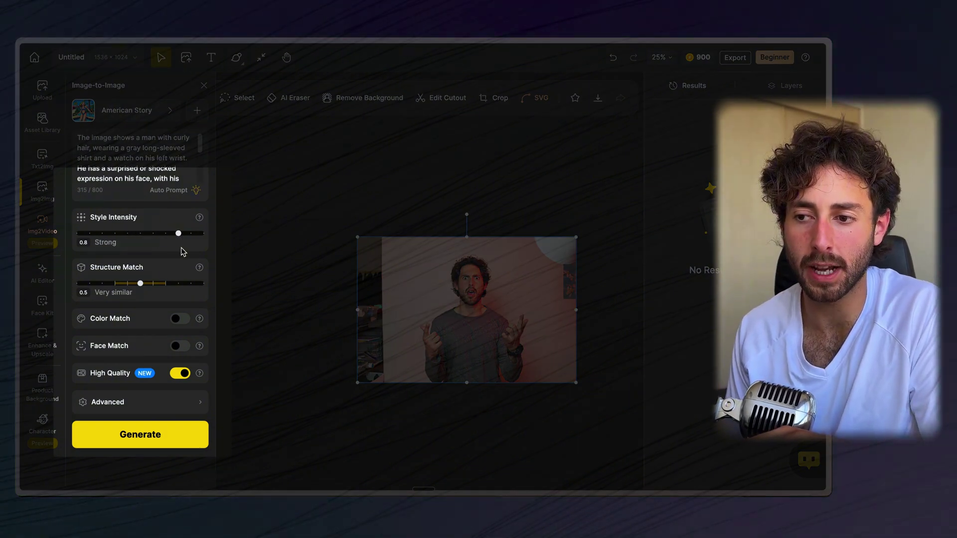
Adjust the Image-to-Image settings to Style Intensity 1, Structure Match 0.9 and Color Match off
drag(178, 233, 279, 265)
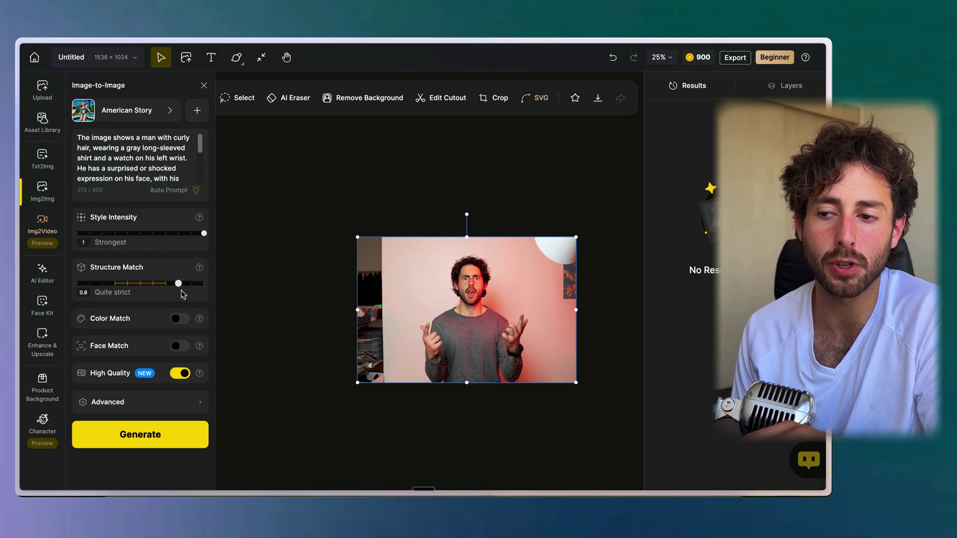
drag(190, 298, 185, 293)
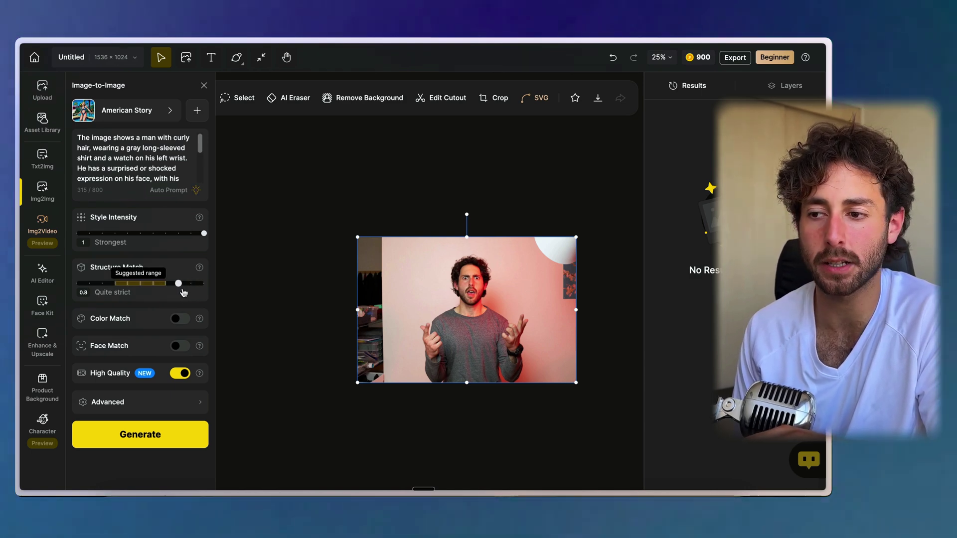
drag(155, 289, 129, 294)
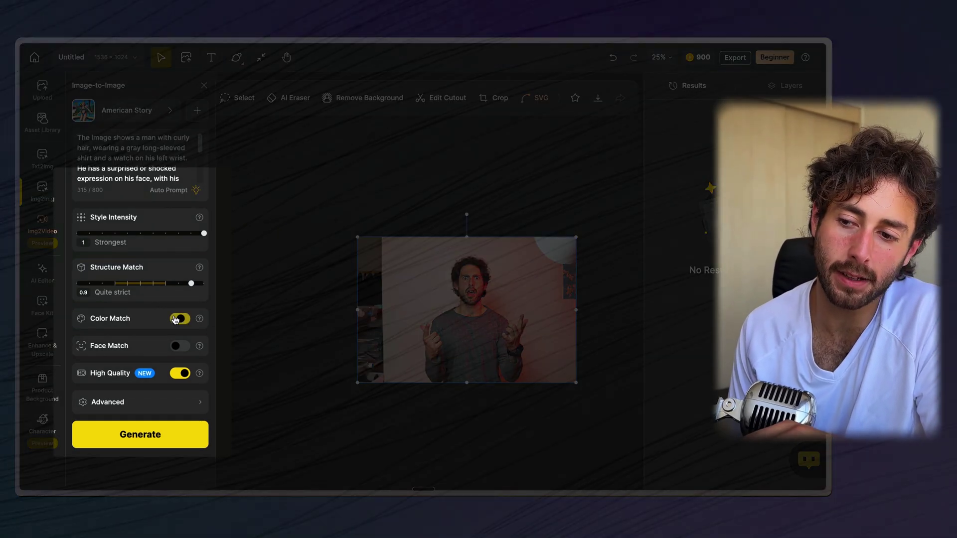
click(177, 320)
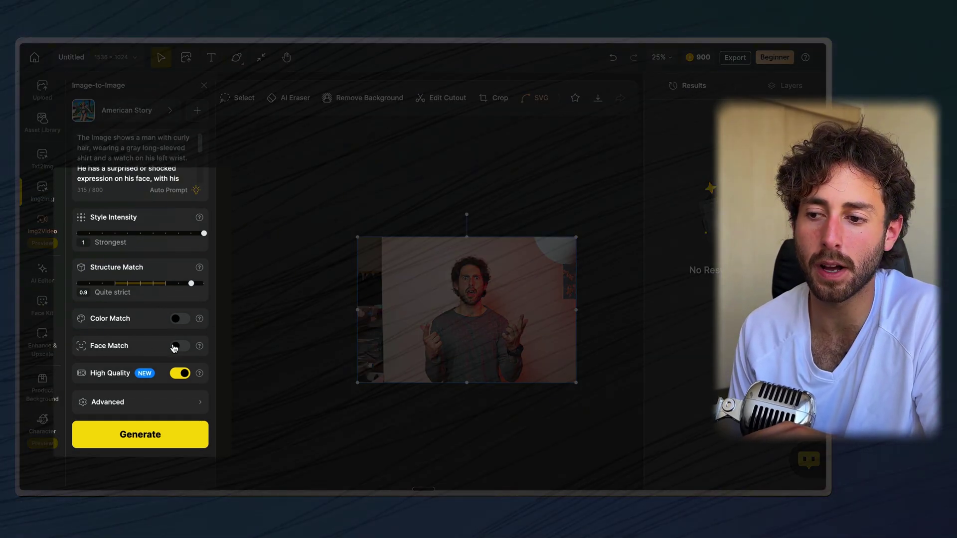
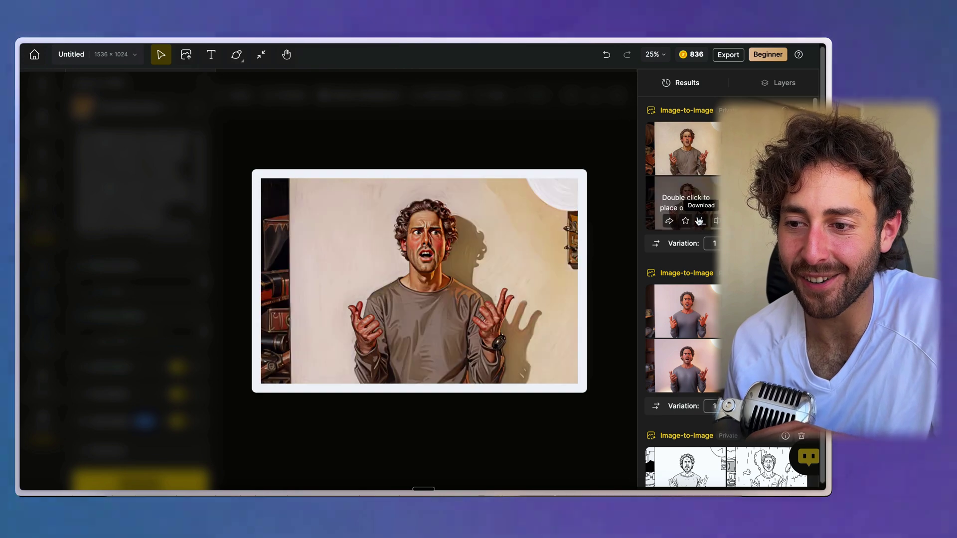
Generate a version of the image in the Majestic Logo style and preview the generated results
scroll(716, 226, down, 2)
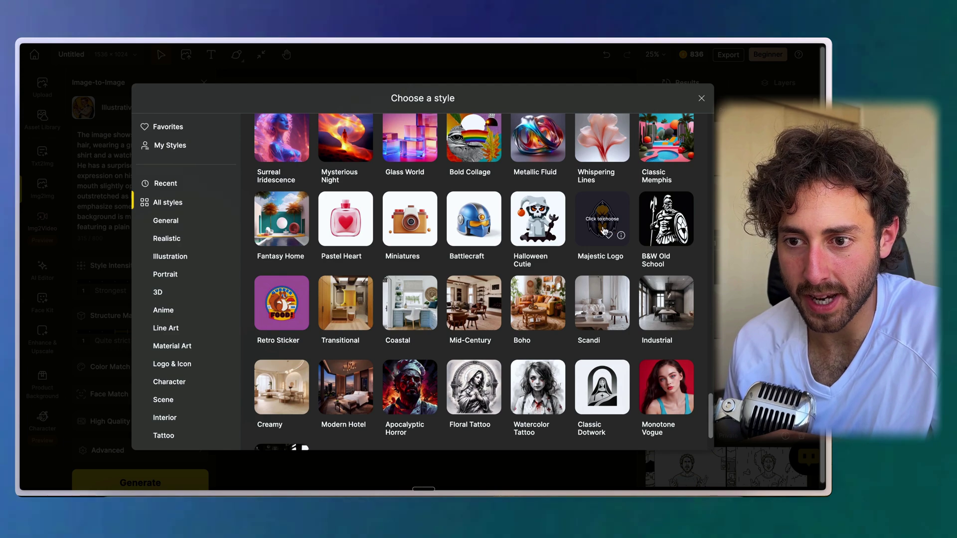
click(601, 222)
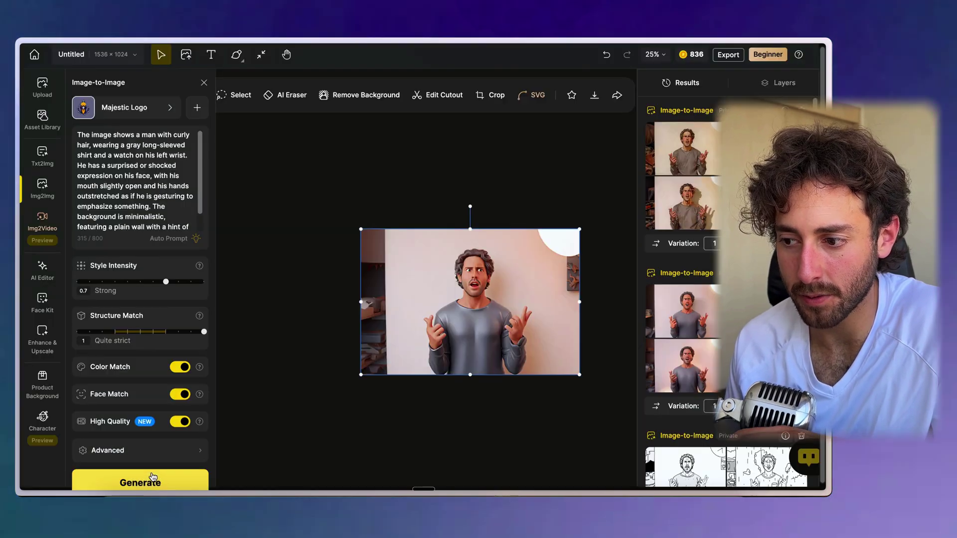
click(140, 482)
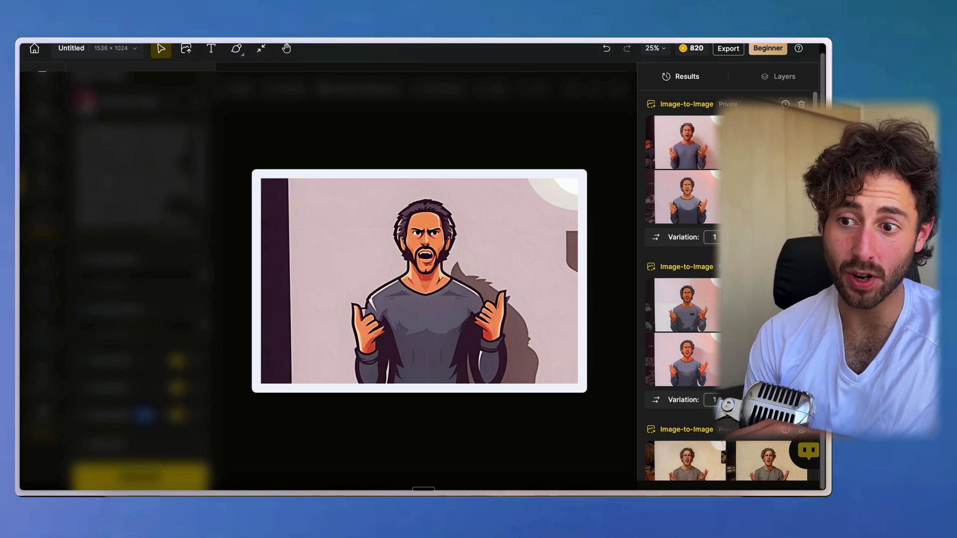
click(686, 359)
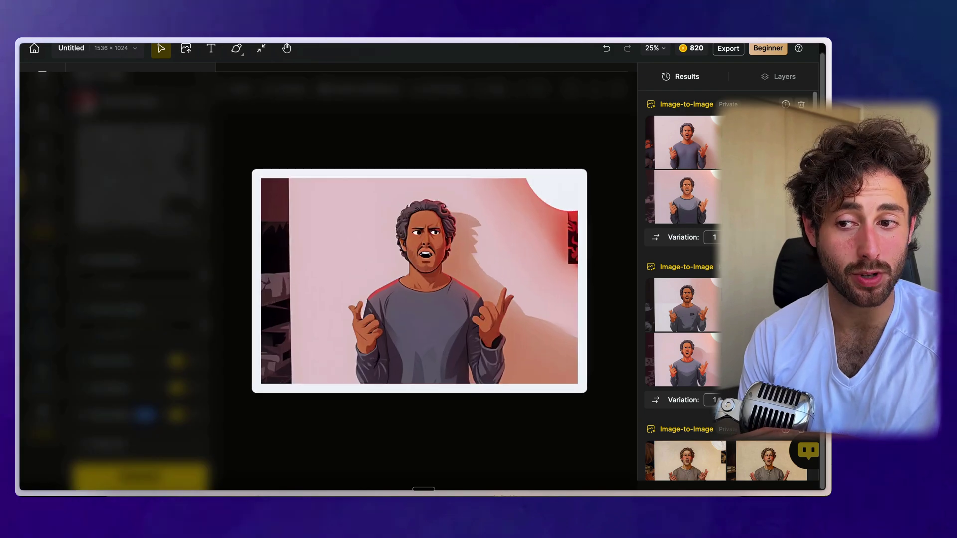
click(717, 174)
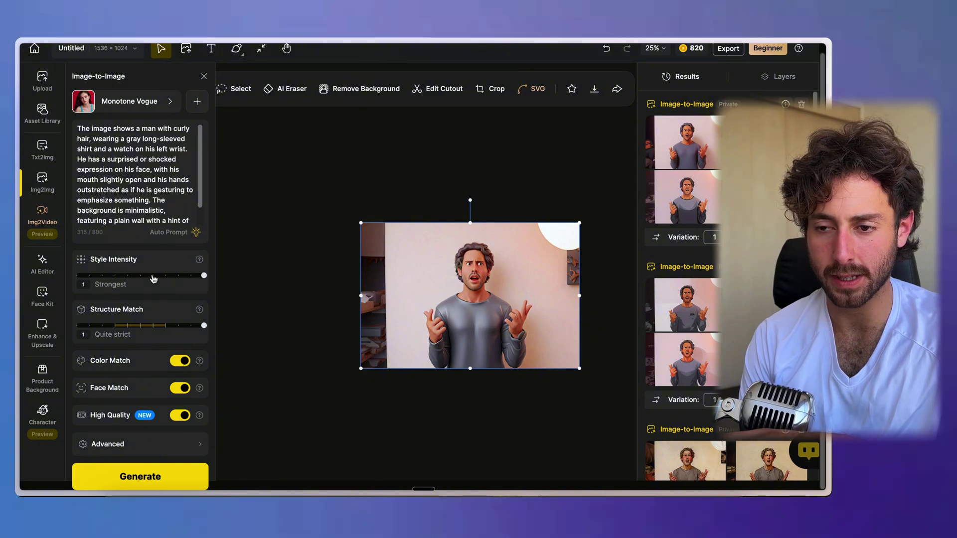
Generate a Monotone Vogue version with Style Intensity 0.7 and preview the first result
click(138, 277)
drag(137, 277, 153, 277)
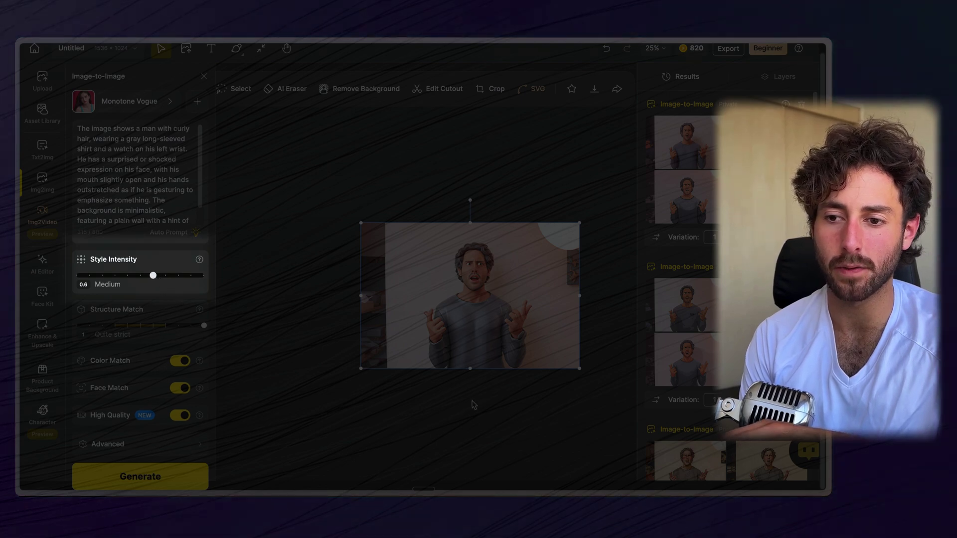
scroll(472, 319, down, 1)
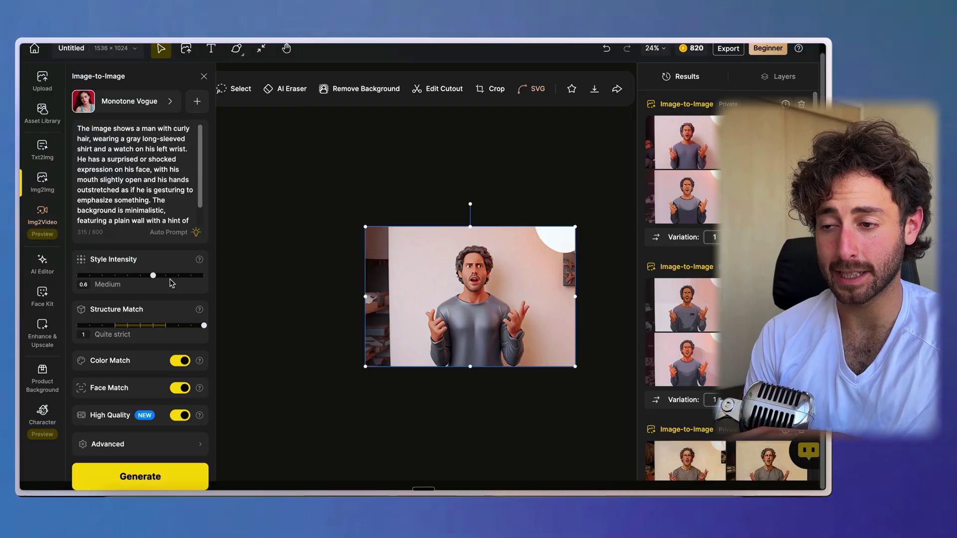
click(170, 279)
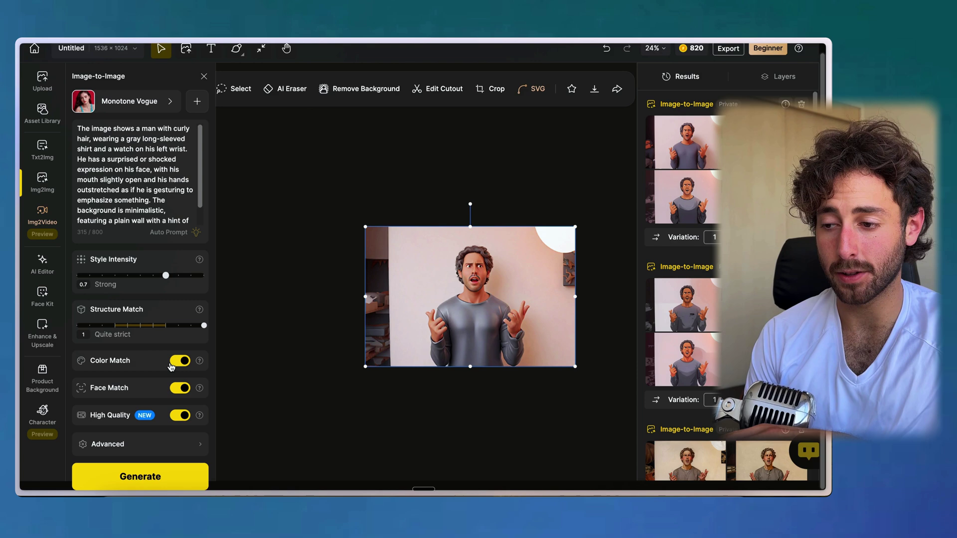
click(179, 488)
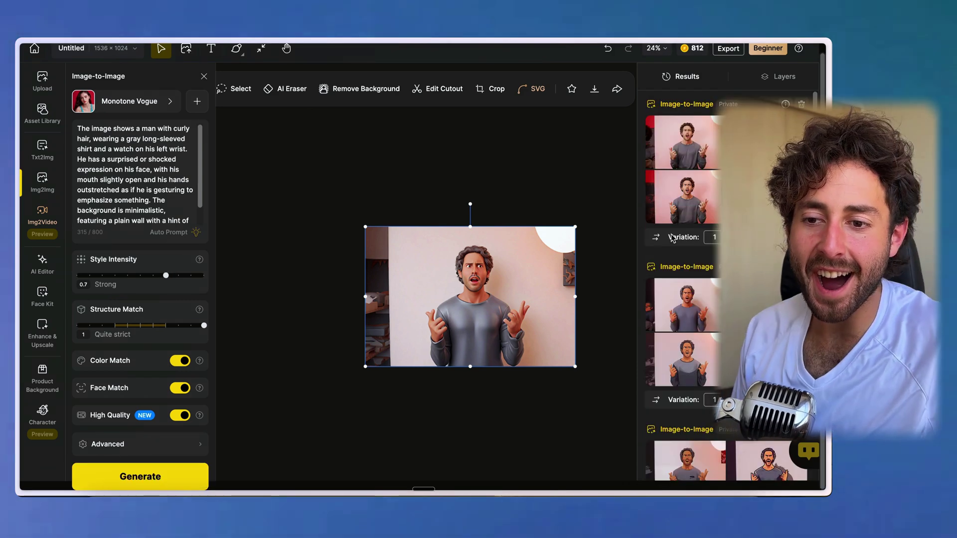
click(687, 142)
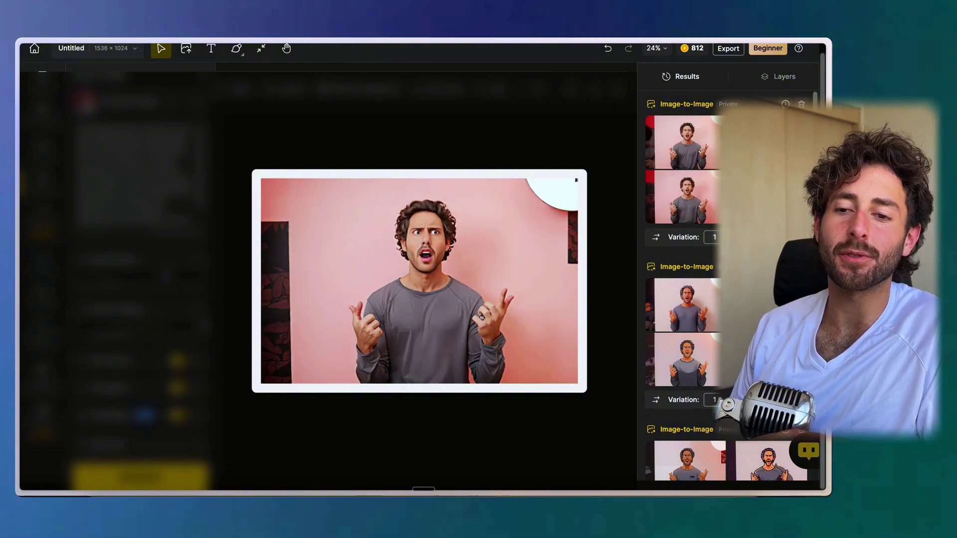
click(453, 416)
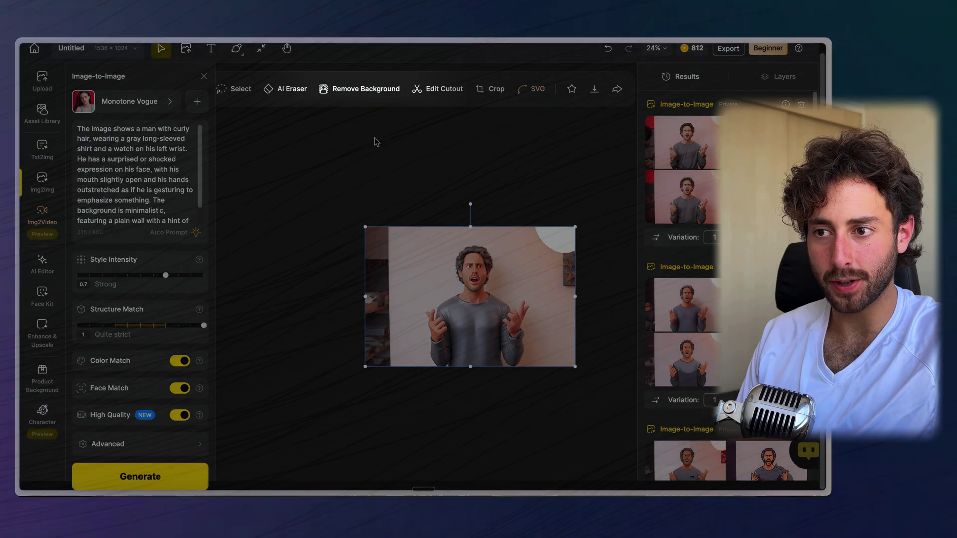
Remove the background from the stylized image on the canvas and shift the cutout to the right of the original figure
click(379, 90)
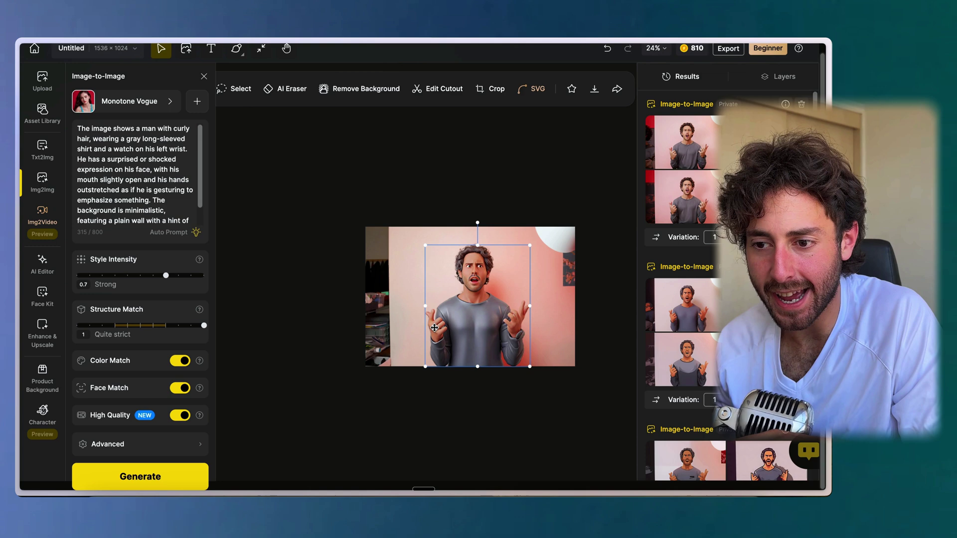
drag(449, 306, 500, 307)
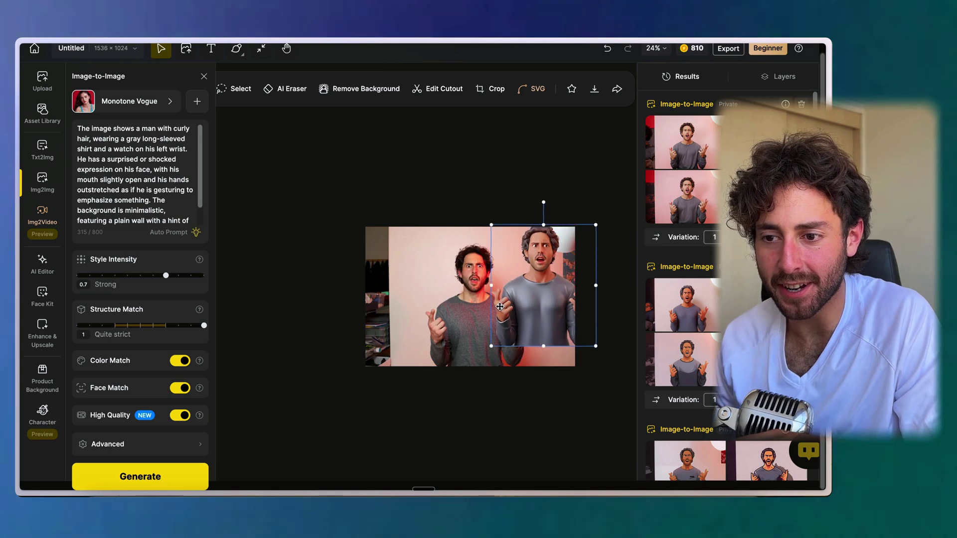
Replace the cutout on the canvas with another stylized result of the man in the gray shirt and remove its background
drag(430, 247, 448, 167)
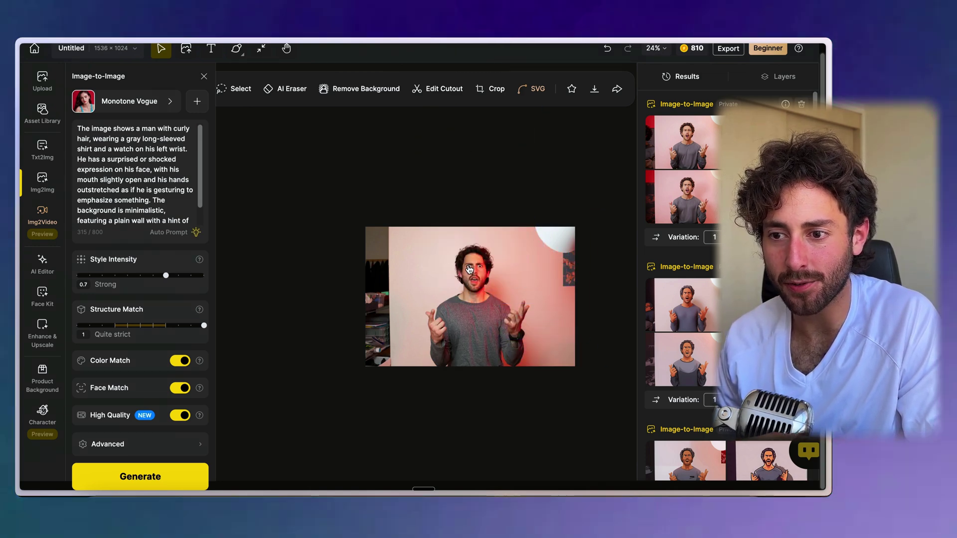
drag(469, 270, 389, 462)
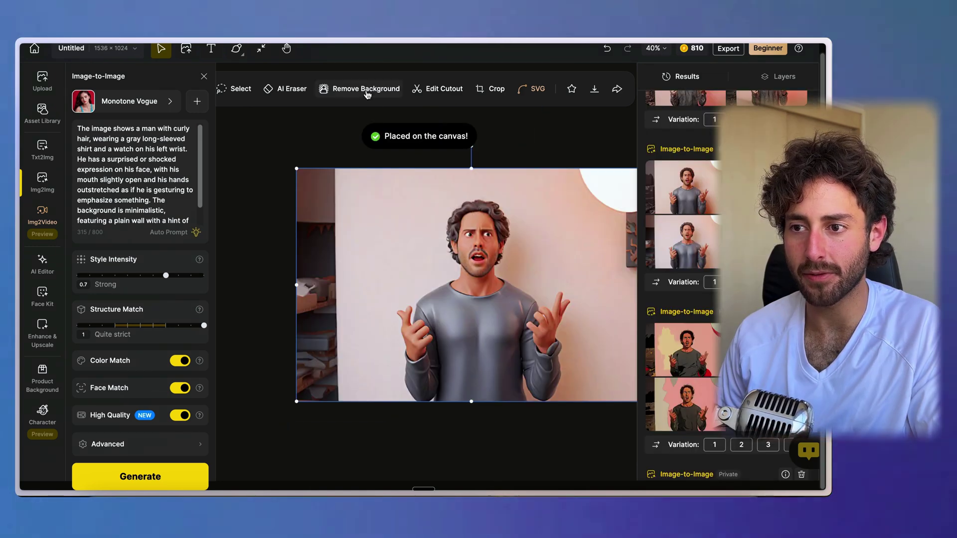
click(366, 90)
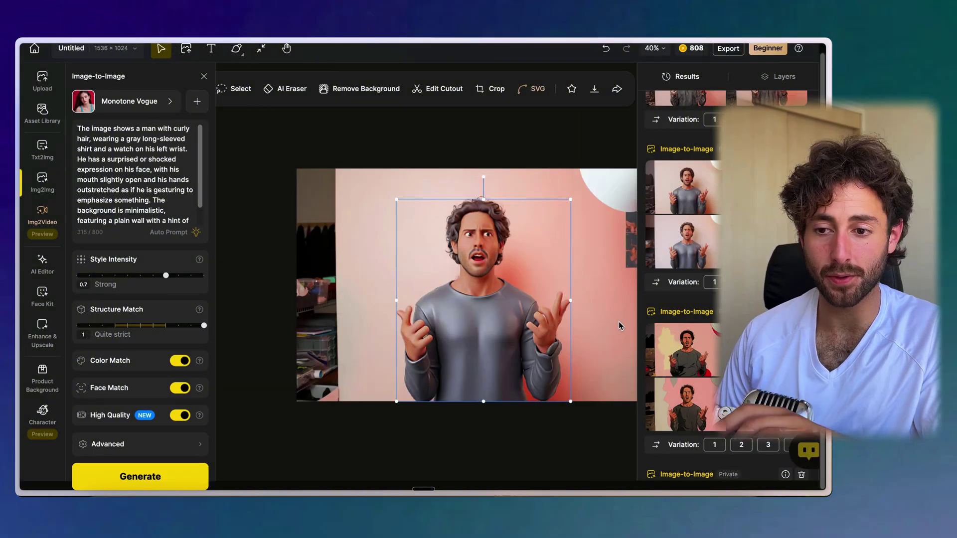
Delete the original photo behind the cutout, leaving only the stylized man on the transparent canvas
click(393, 321)
key(Delete)
scroll(477, 287, up, 3)
scroll(477, 287, right, 3)
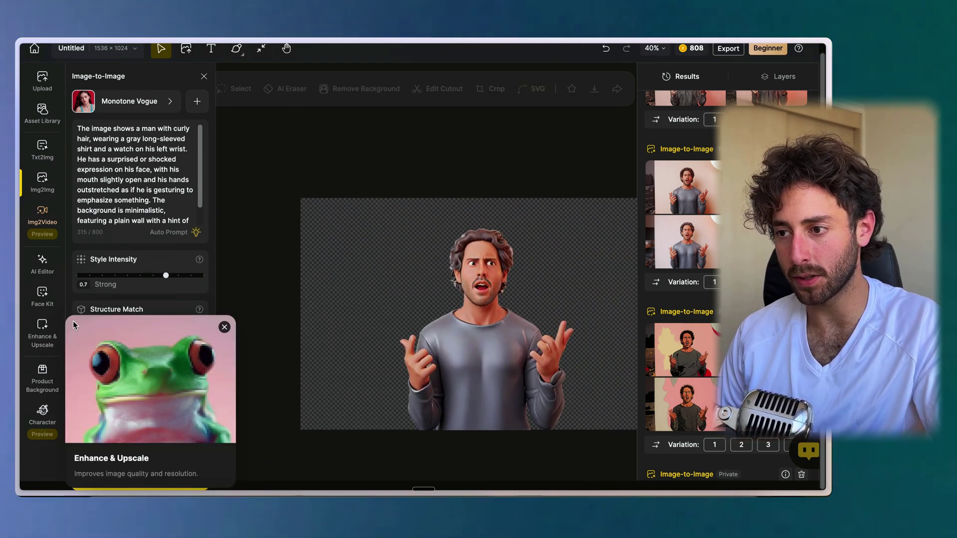
Open the AI Editor's Insert Object tool and search Google Images for a "cybertruck" reference picture
click(42, 263)
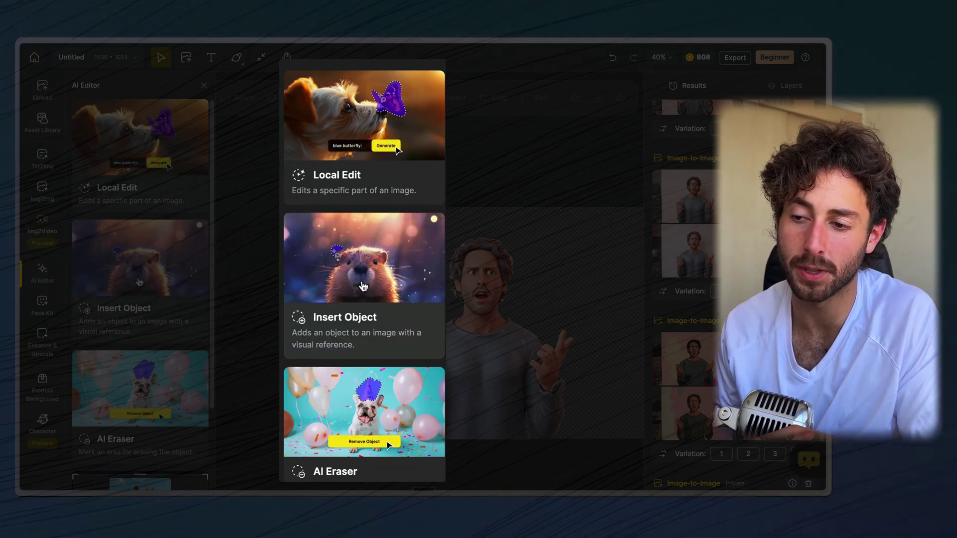
click(139, 282)
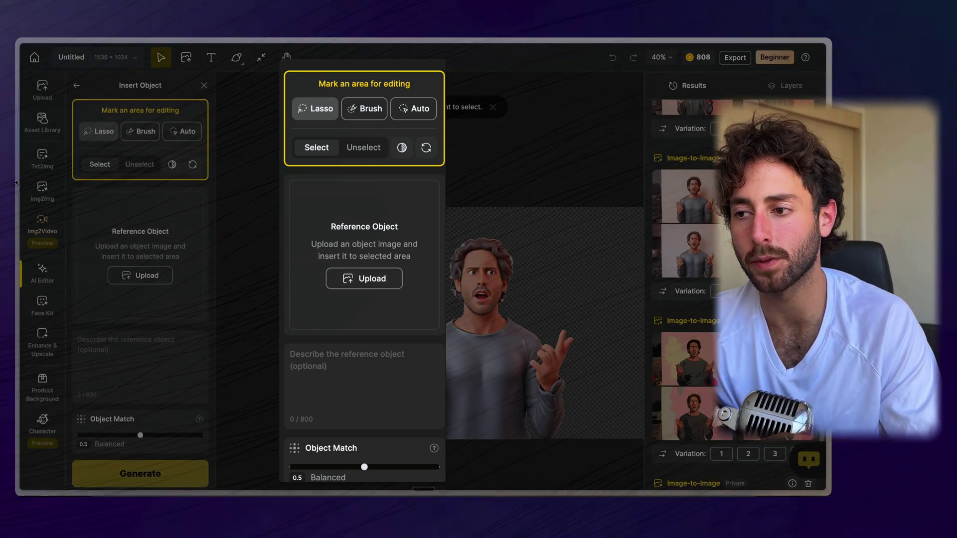
mouse_move(18, 139)
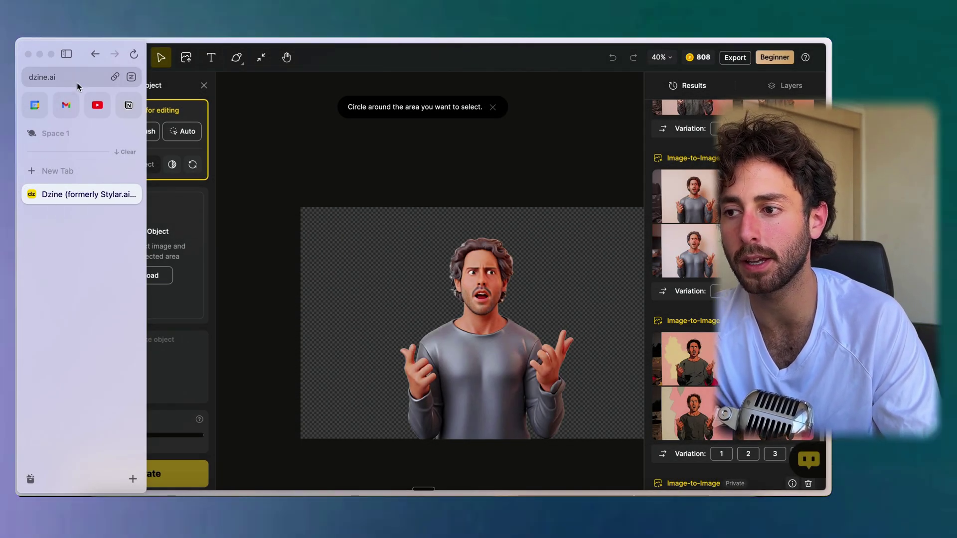
click(77, 82)
text(cybertruck)
key(Return)
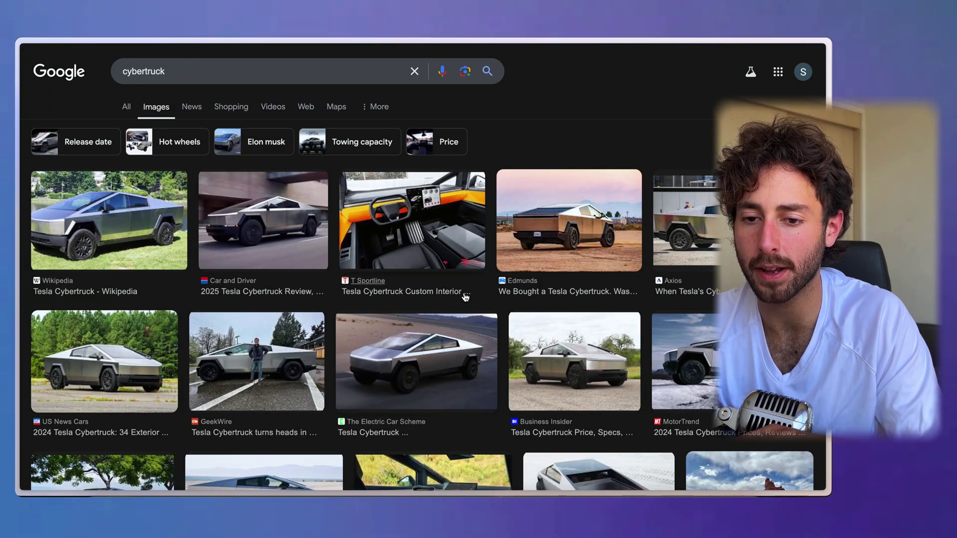
scroll(440, 412, down, 2)
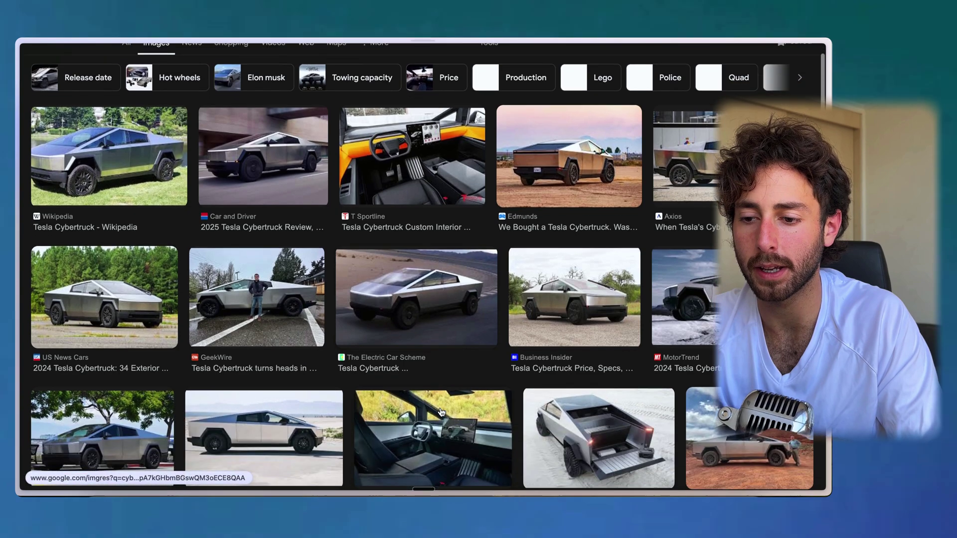
scroll(106, 332, up, 2)
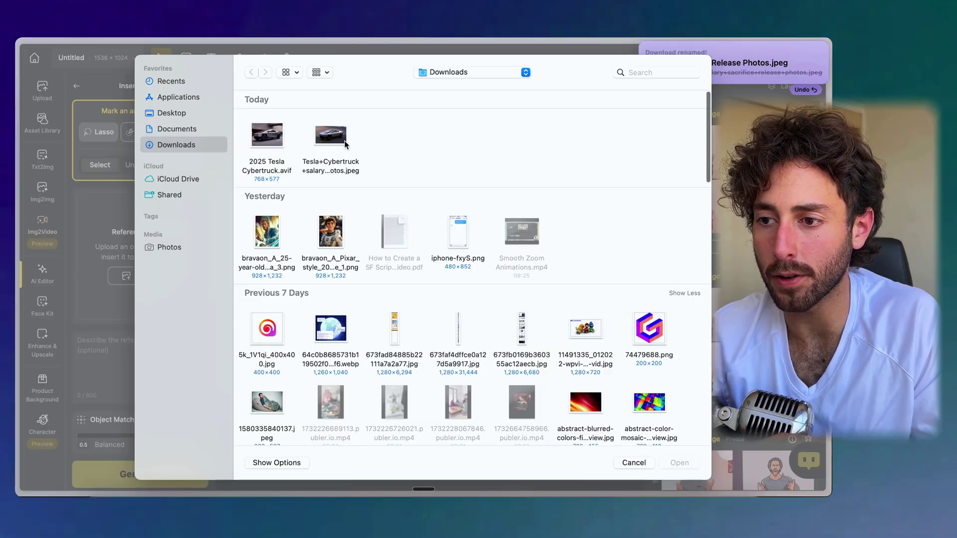
Upload the downloaded Tesla Cybertruck JPEG as the reference object and describe it as "Add cybertruck in cartoon style"
double_click(331, 136)
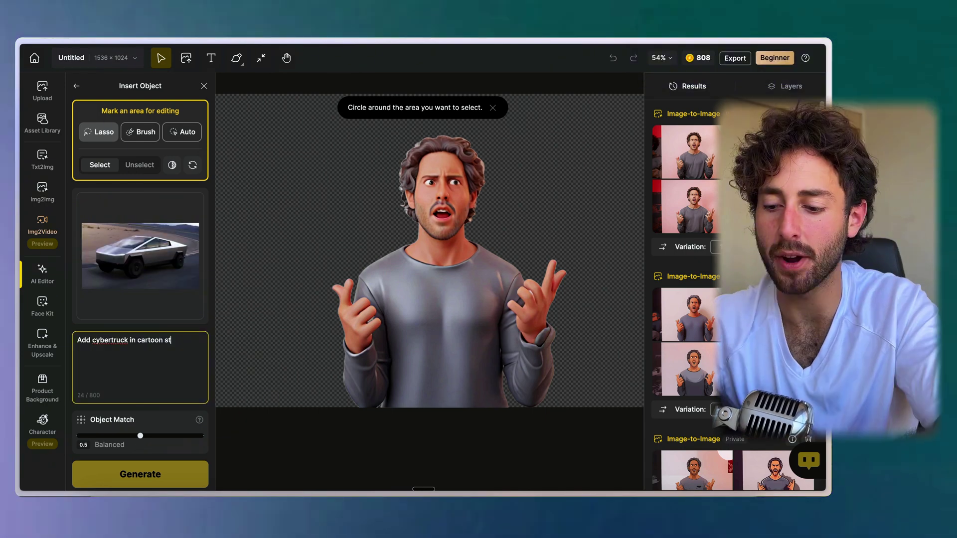
text(ybertruck in cartoon style)
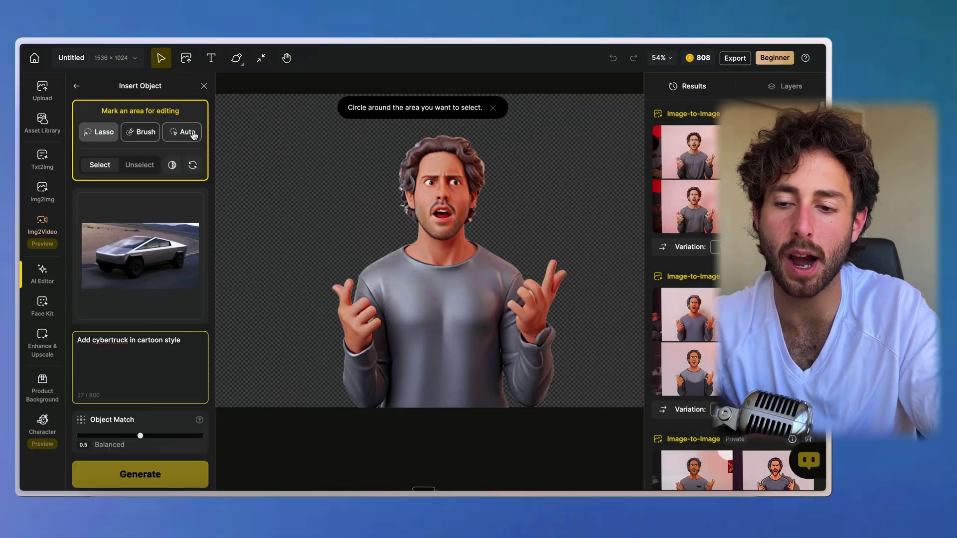
Mark the empty area beside the man's head and raised hand with the Brush as the place for the inserted object
scroll(381, 290, down, 5)
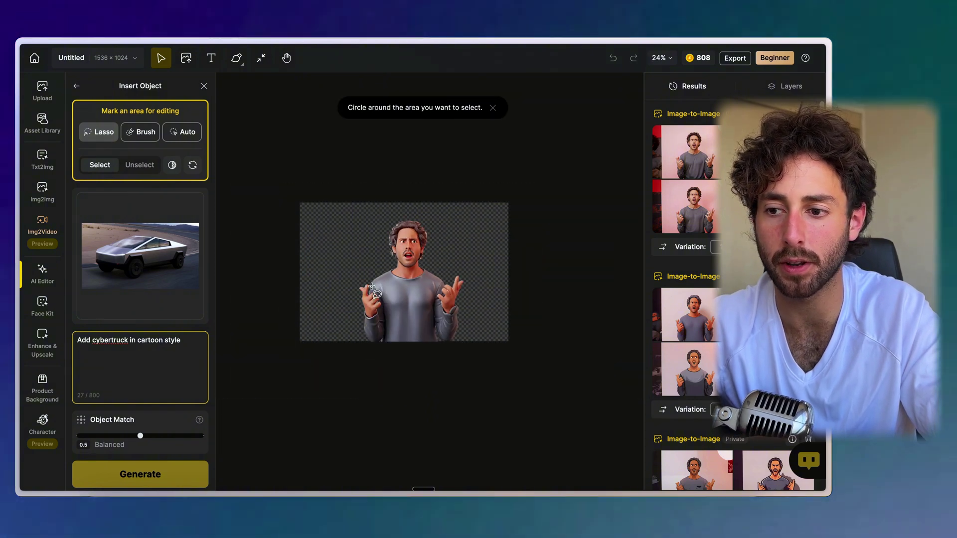
scroll(372, 287, up, 3)
click(136, 133)
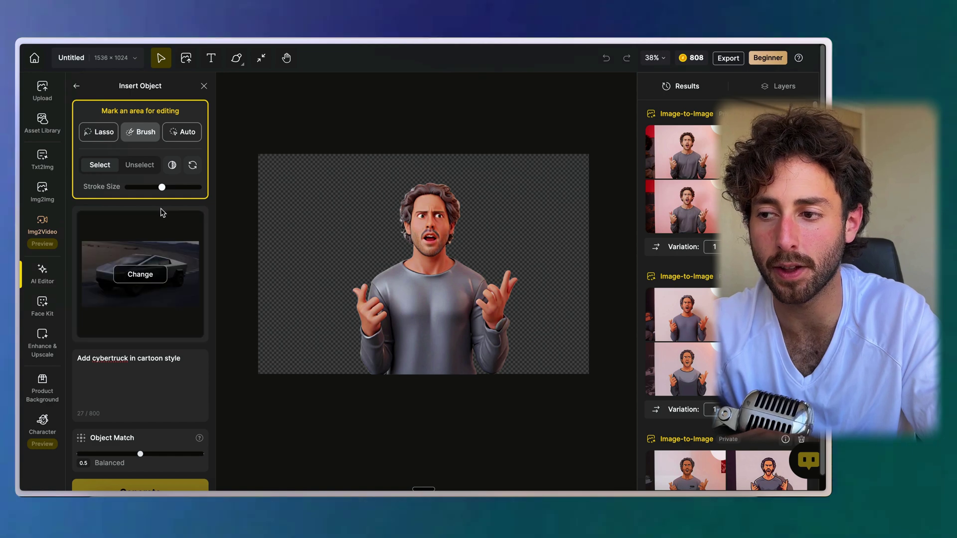
click(101, 132)
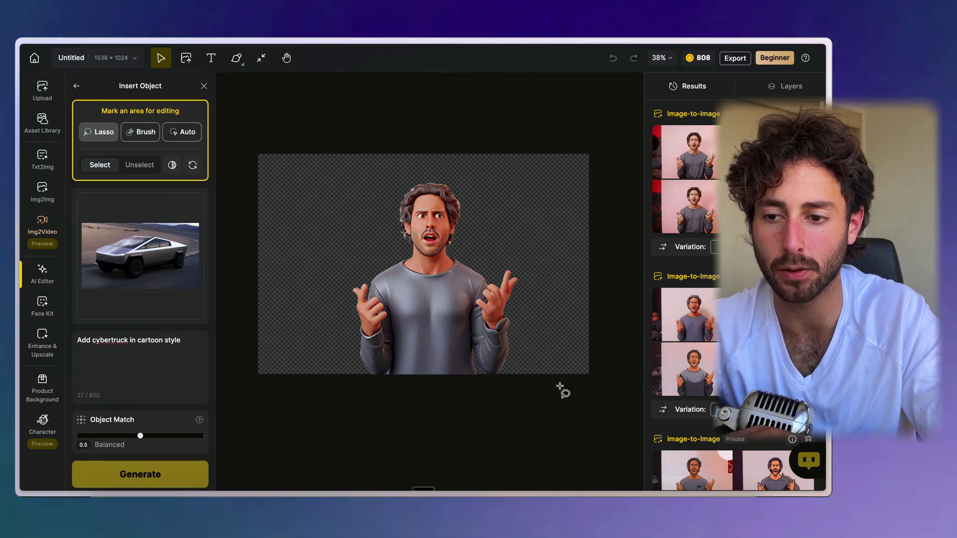
click(143, 132)
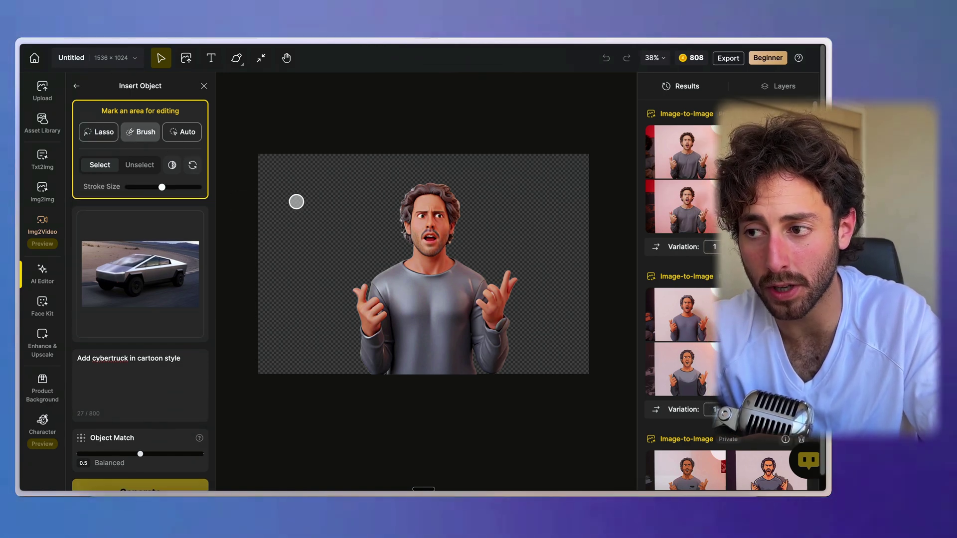
mouse_move(286, 203)
mouse_down()
mouse_move(359, 269)
mouse_move(386, 191)
mouse_up()
mouse_move(295, 268)
mouse_down()
mouse_move(271, 256)
mouse_move(295, 267)
mouse_up()
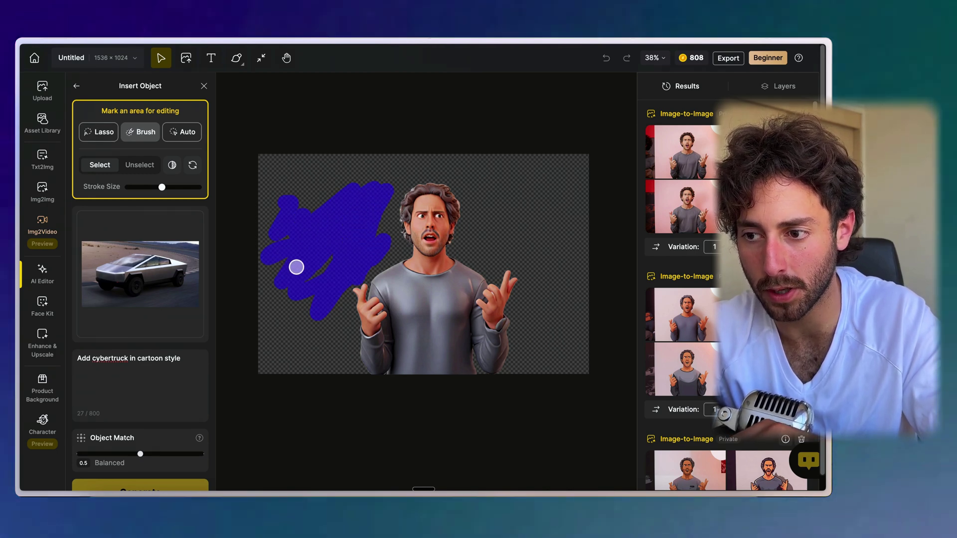
Generate the cartoon-style cybertruck insertion in the marked area with Object Match 0.5
click(122, 344)
double_click(122, 342)
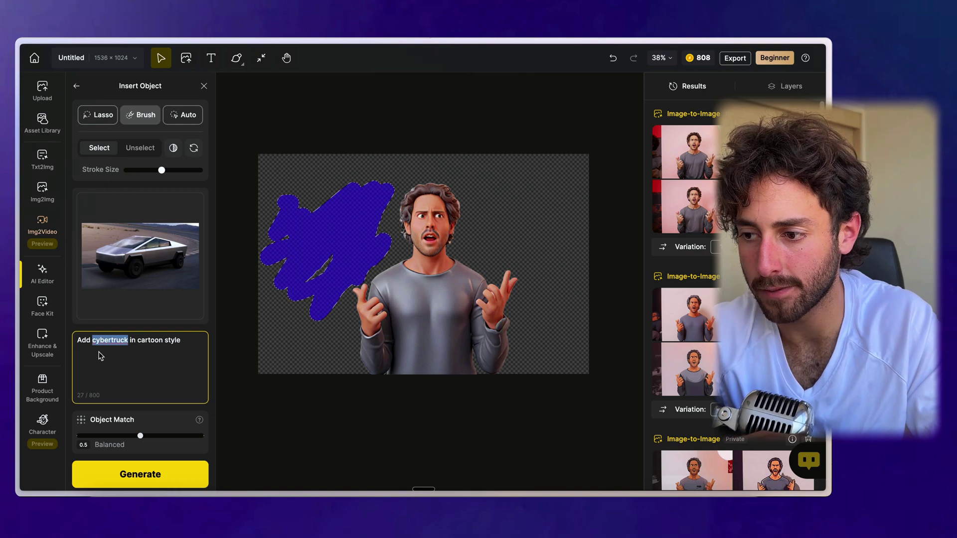
click(140, 474)
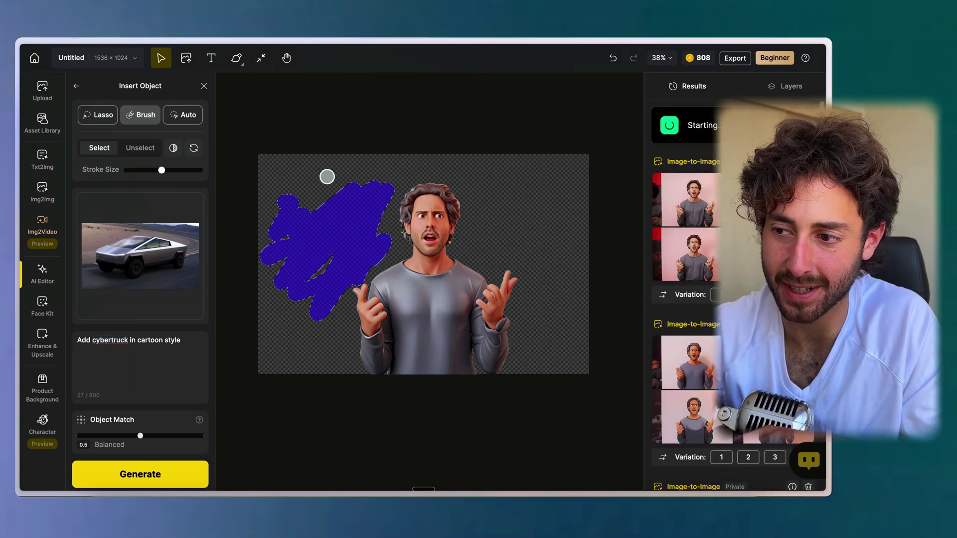
Enter the Text to Image prompt "super cool background office, tech style colors should be pink to grandient, depth of image"
mouse_move(195, 255)
click(138, 255)
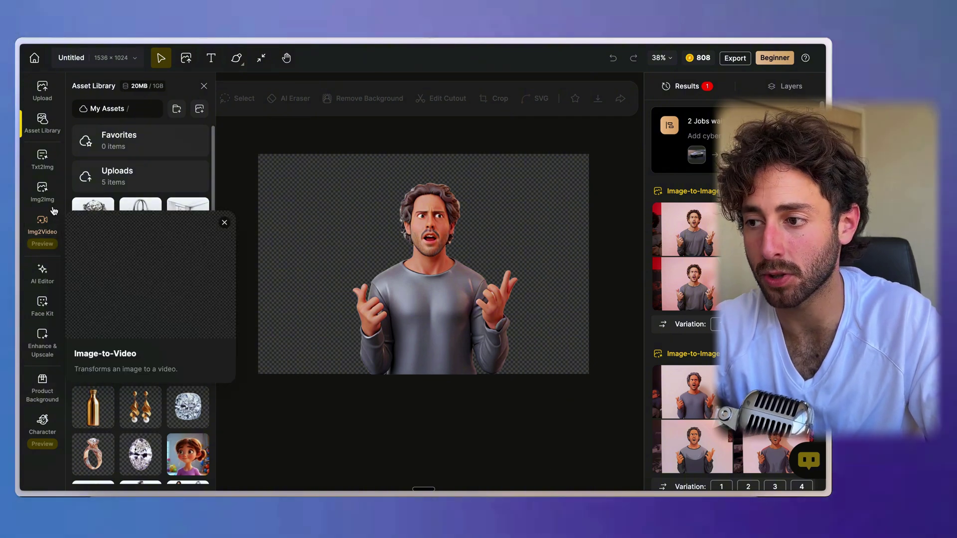
click(42, 165)
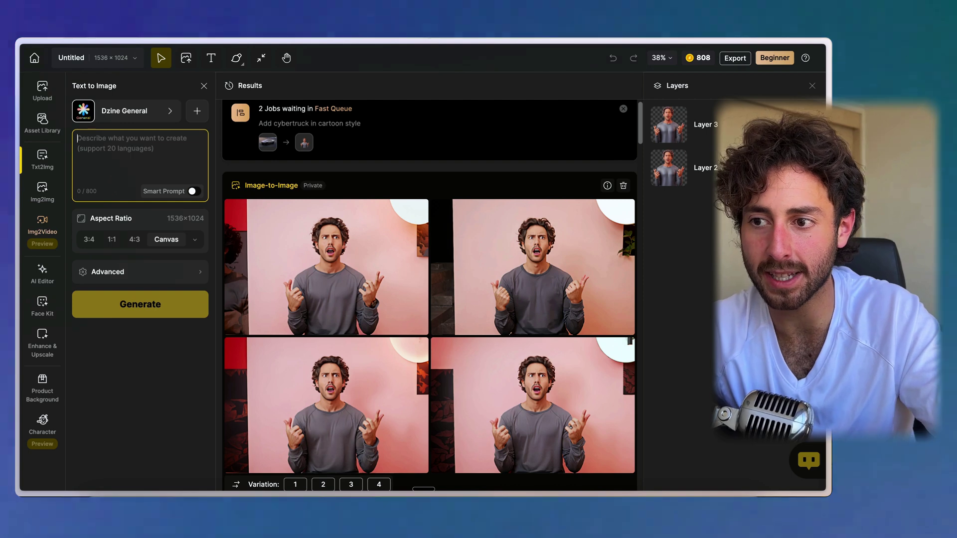
text(super c)
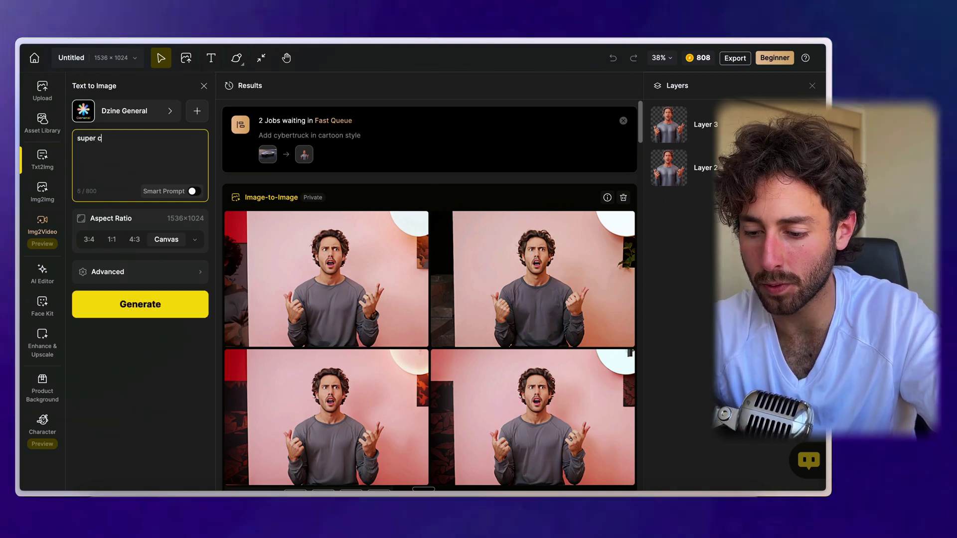
text(ool backg)
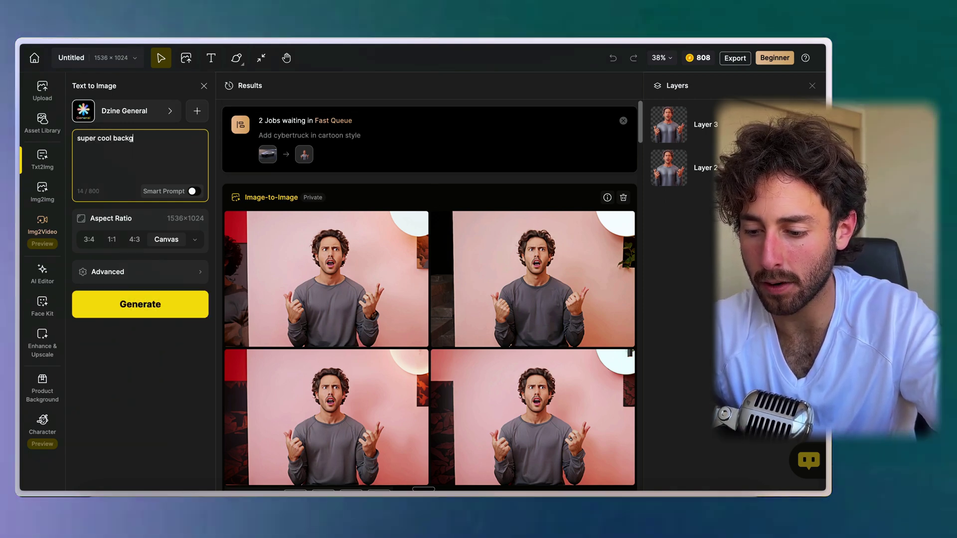
text(round fo)
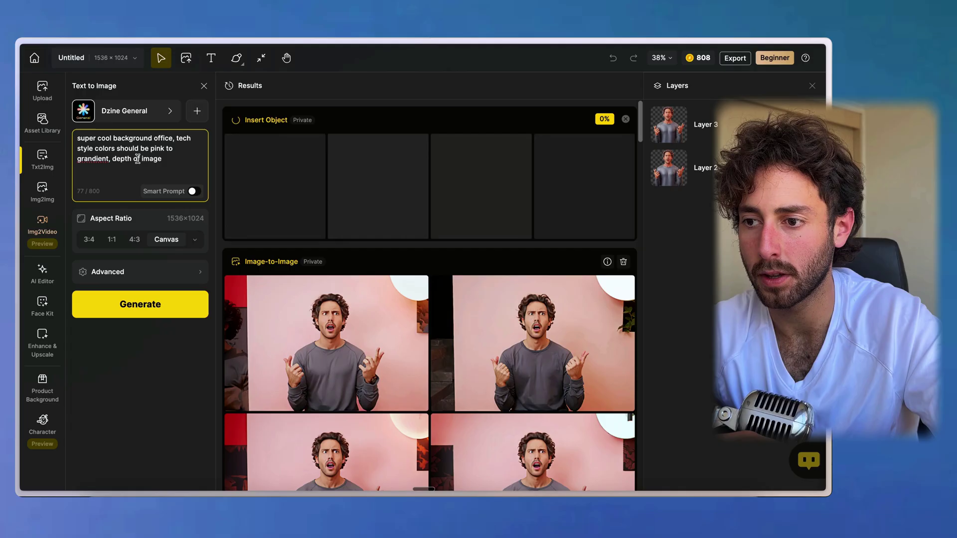
Turn on Smart Prompt, set the aspect ratio to Desktop 16:9 and generate the office background
click(199, 194)
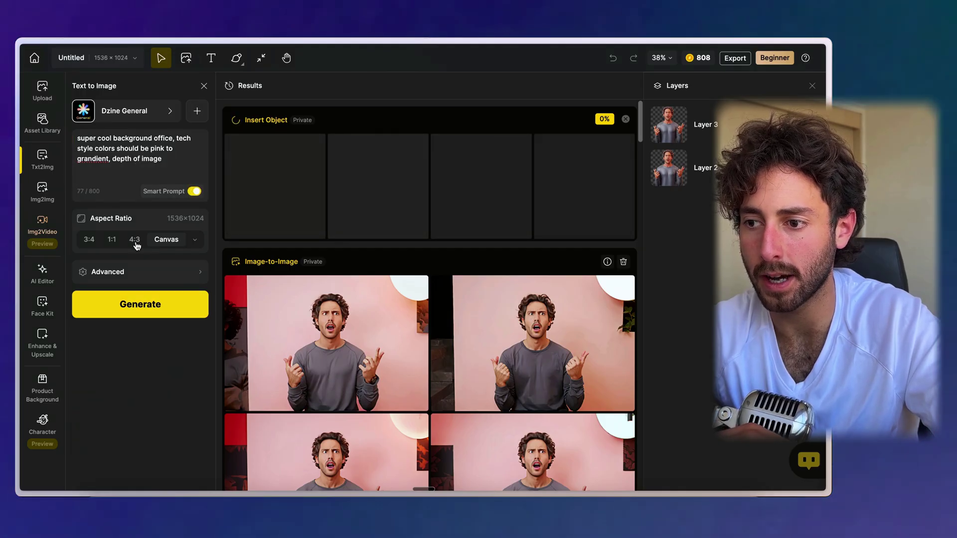
click(134, 239)
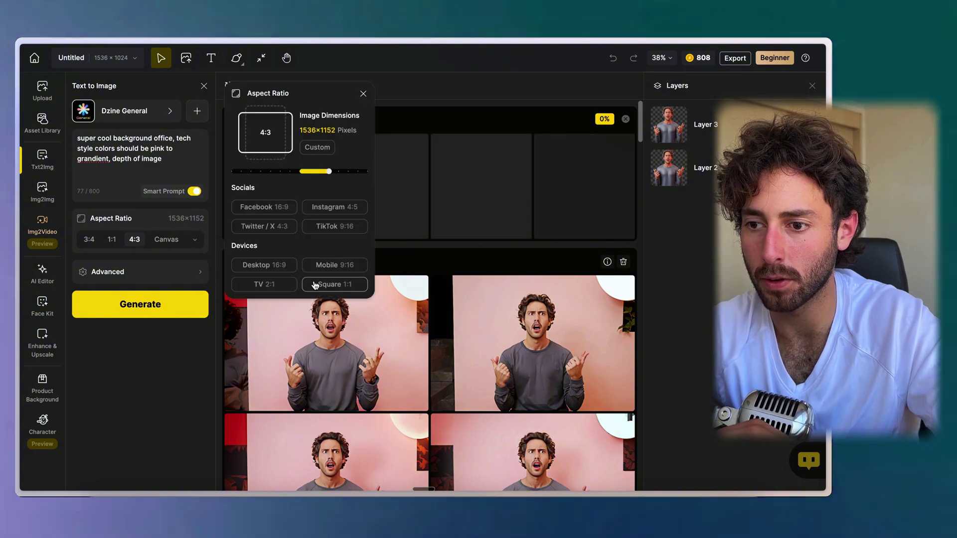
click(184, 294)
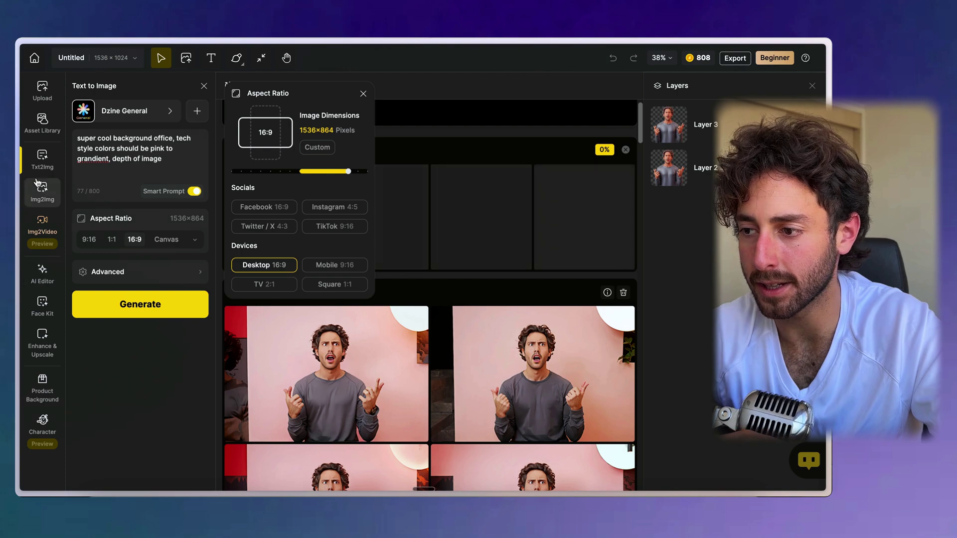
click(42, 273)
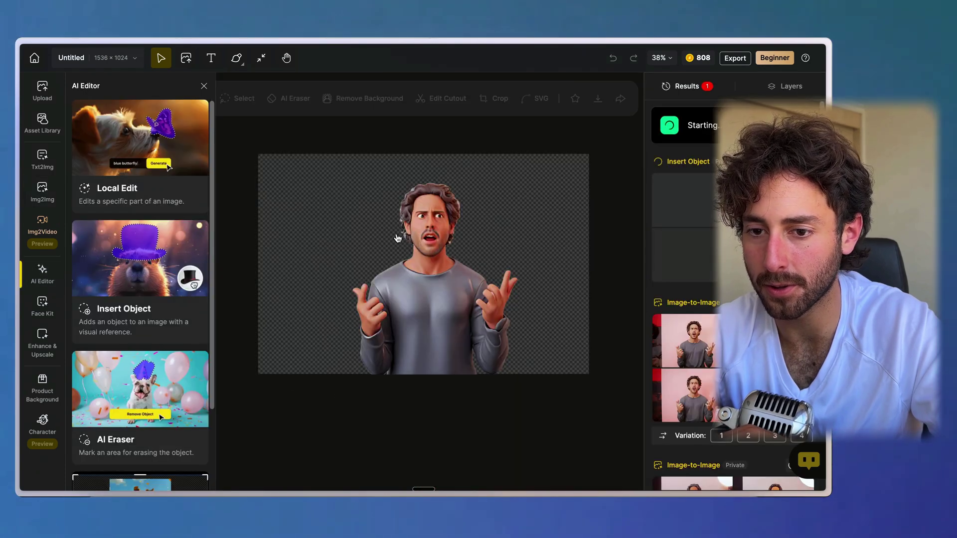
scroll(398, 241, right, 5)
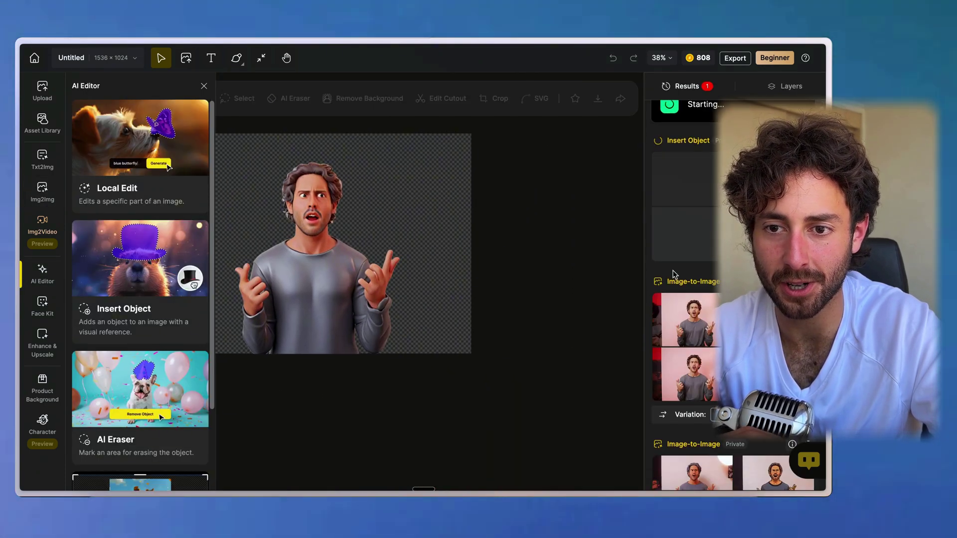
scroll(351, 260, left, 5)
scroll(140, 299, down, 2)
scroll(439, 208, right, 2)
scroll(439, 209, up, 2)
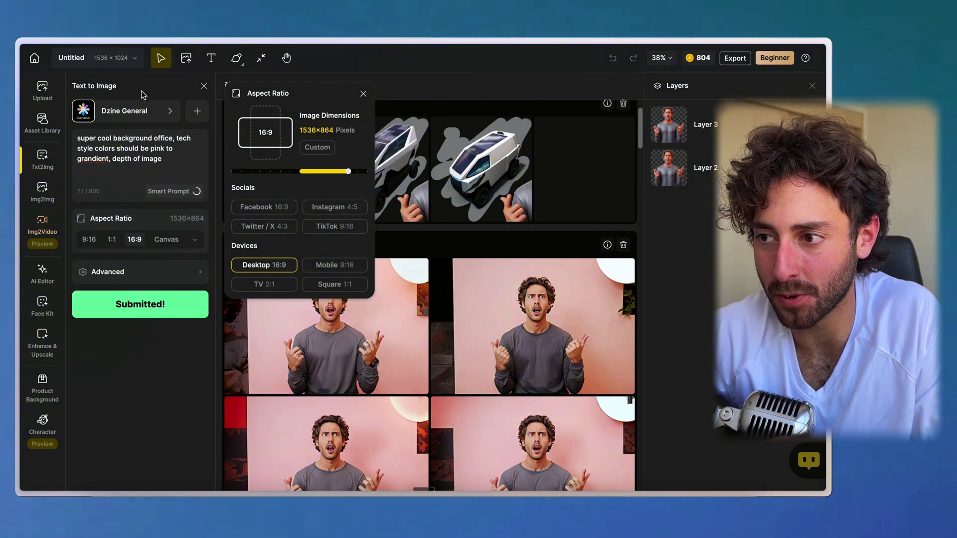
Choose the Dzine Realistic v2 style for the Text to Image generation
click(142, 109)
scroll(382, 330, down, 2)
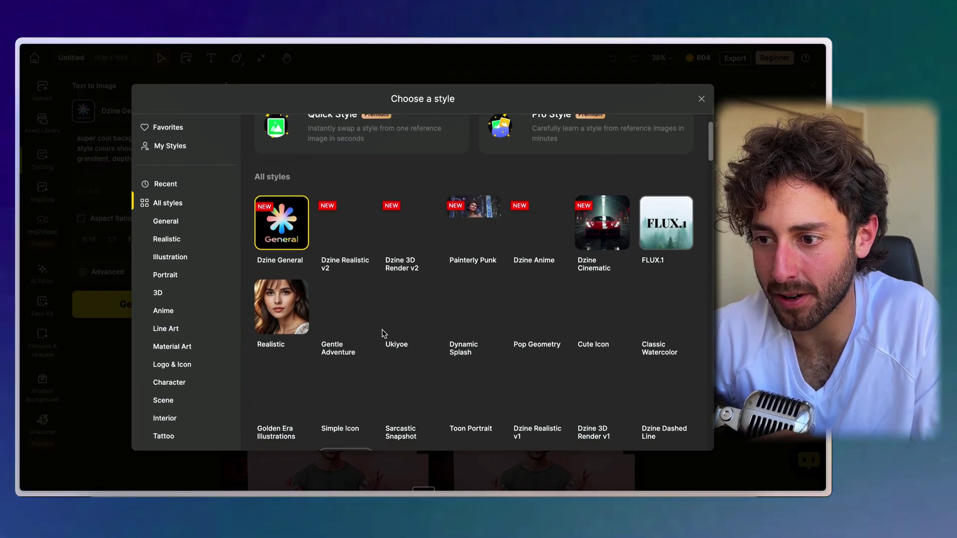
click(343, 222)
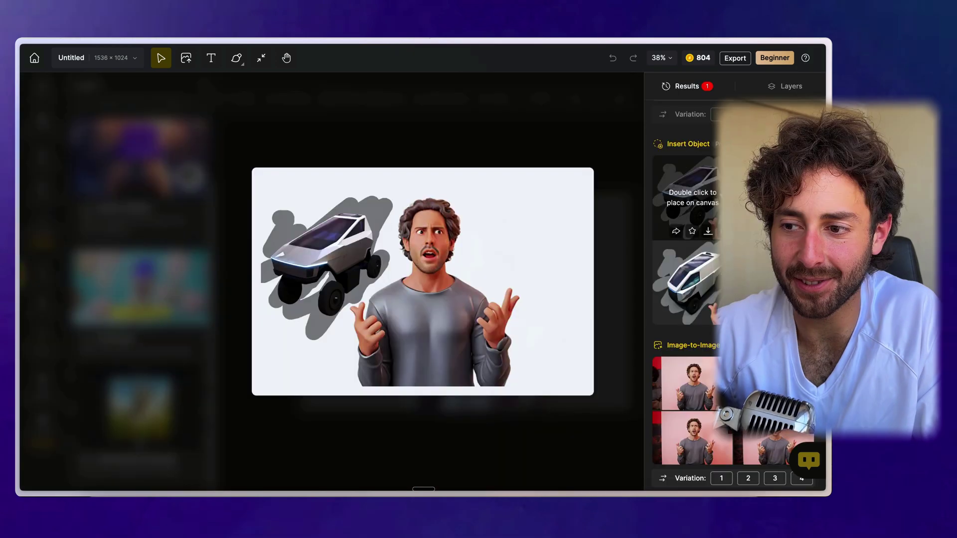
Examine the Insert Object cybertruck results and the second generated red office background, closing its preview
mouse_move(711, 263)
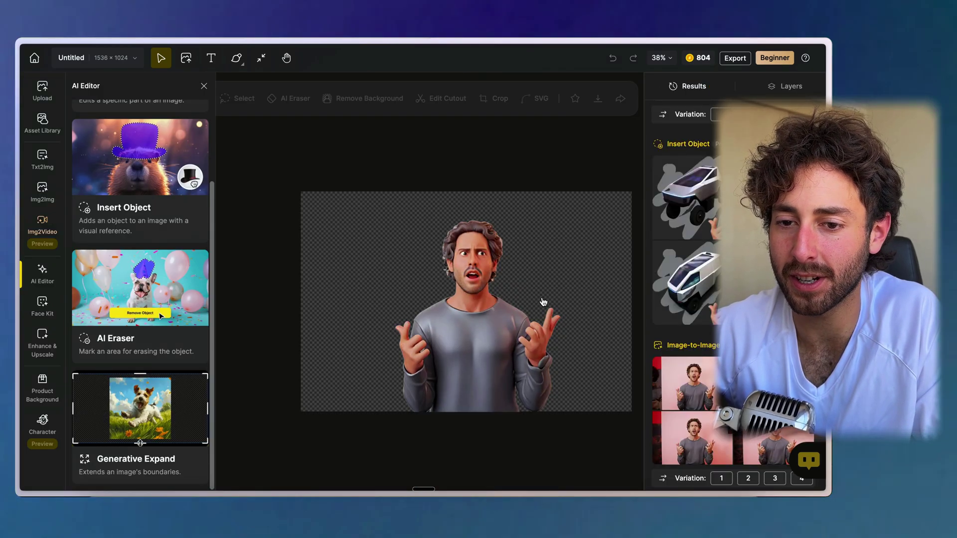
scroll(332, 224, right, 3)
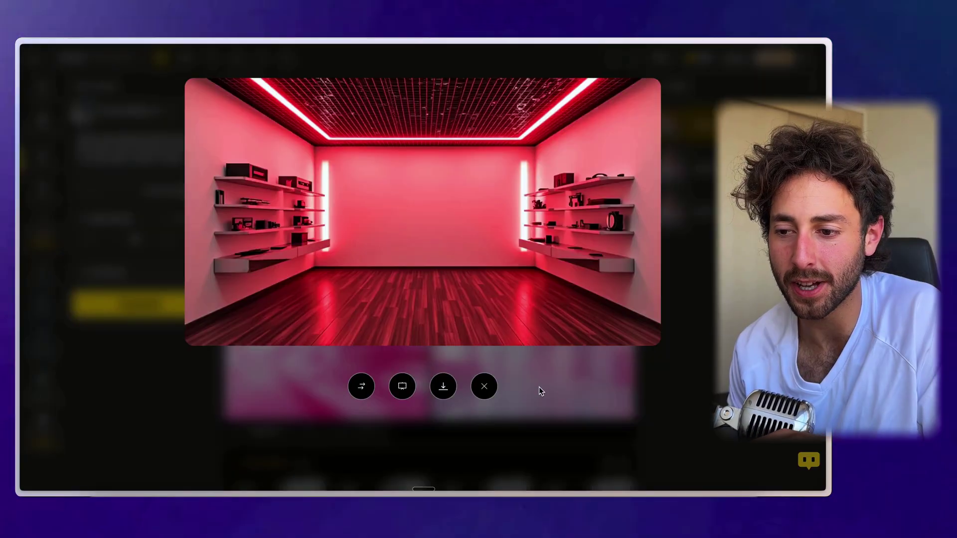
click(541, 392)
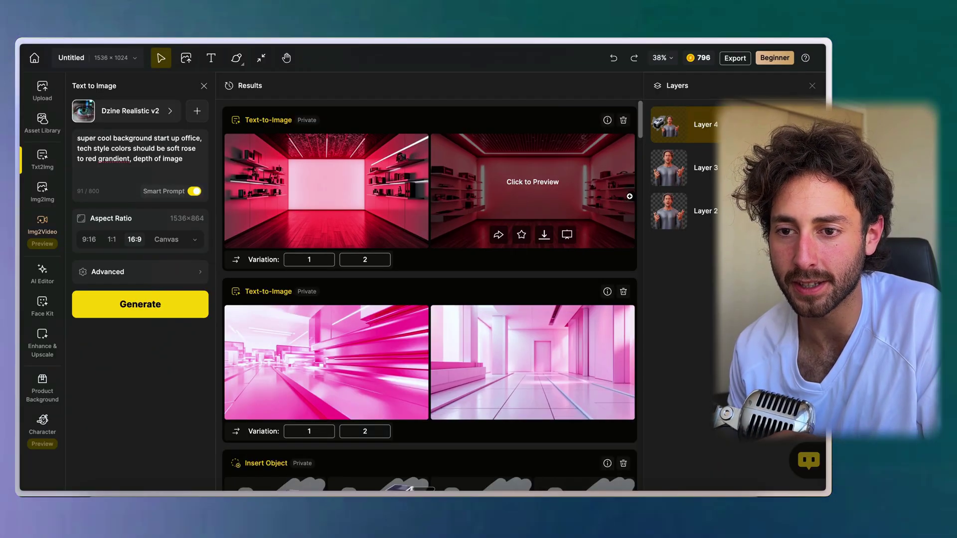
Download the second red office background as a 1x JPG and place it on the canvas
click(543, 235)
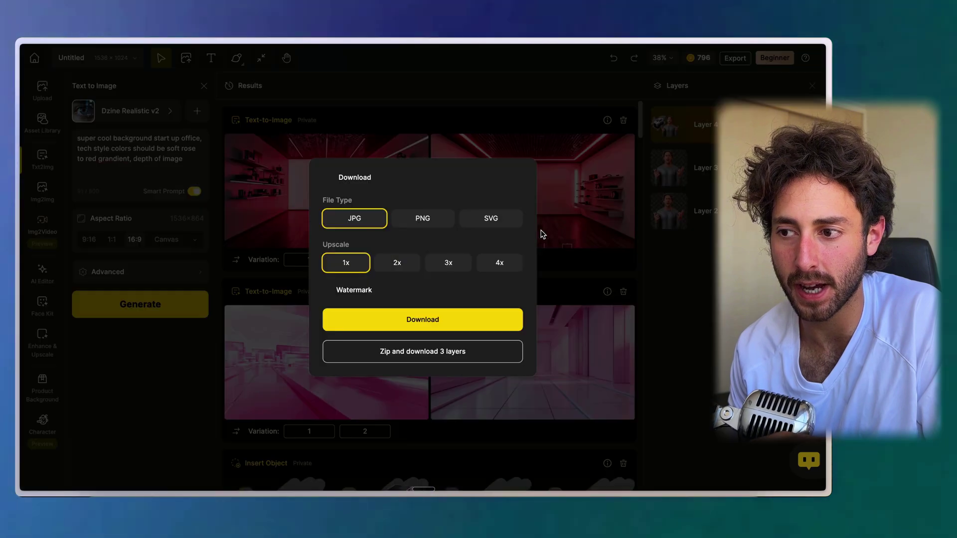
click(405, 315)
click(42, 274)
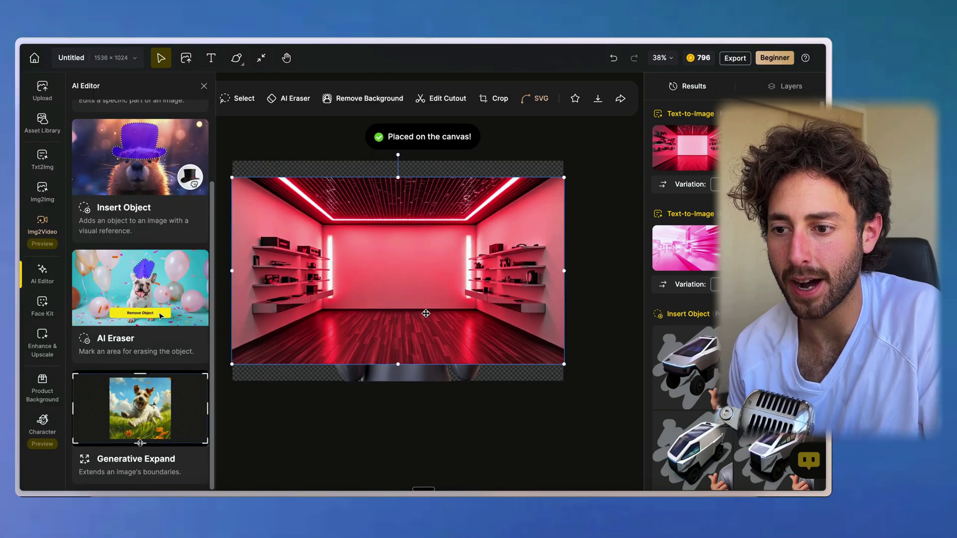
Move the red office background lower on the canvas and arrange it behind the figure and cybertruck cutout
drag(426, 313, 426, 380)
click(398, 214)
right_click(410, 200)
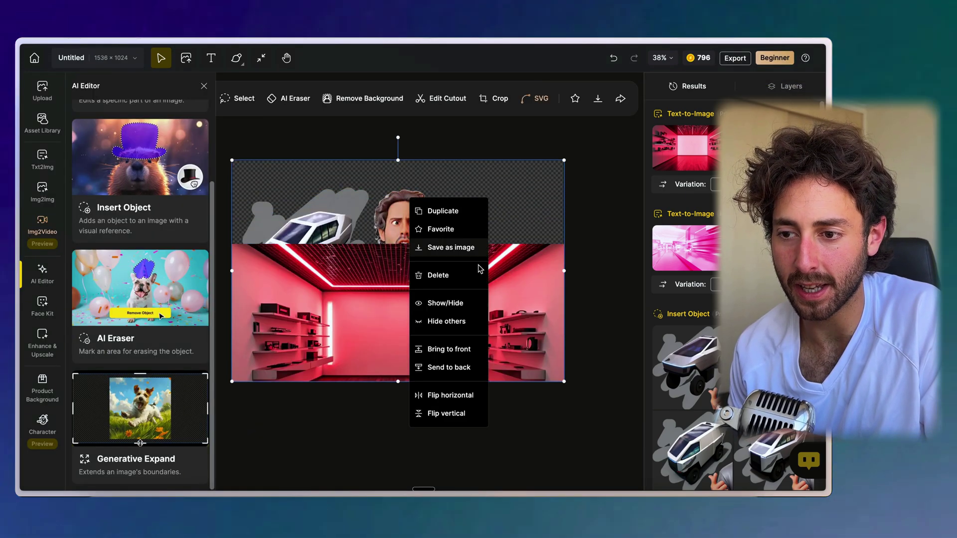
click(451, 368)
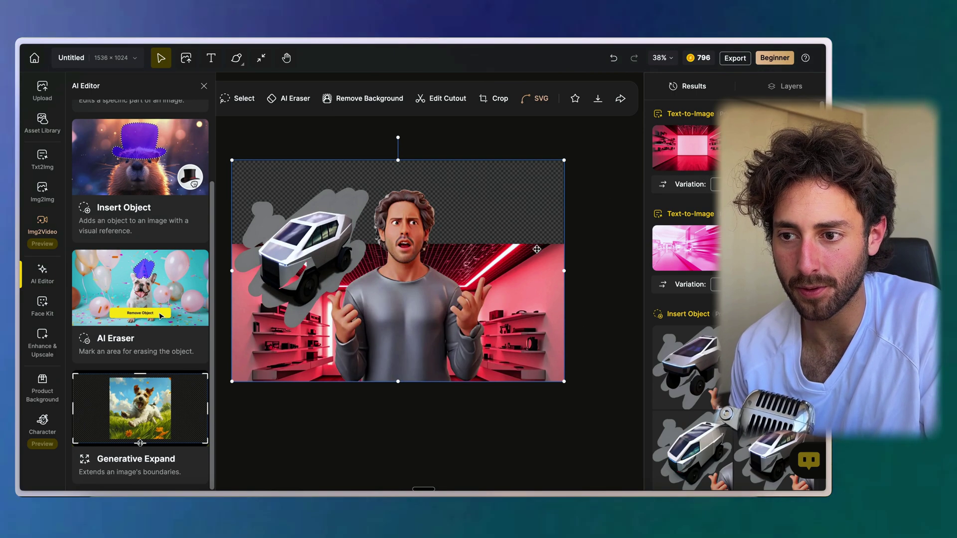
Enlarge the red office background to cover the whole canvas and reposition the figure and cybertruck cutout at its centre
drag(536, 249, 493, 249)
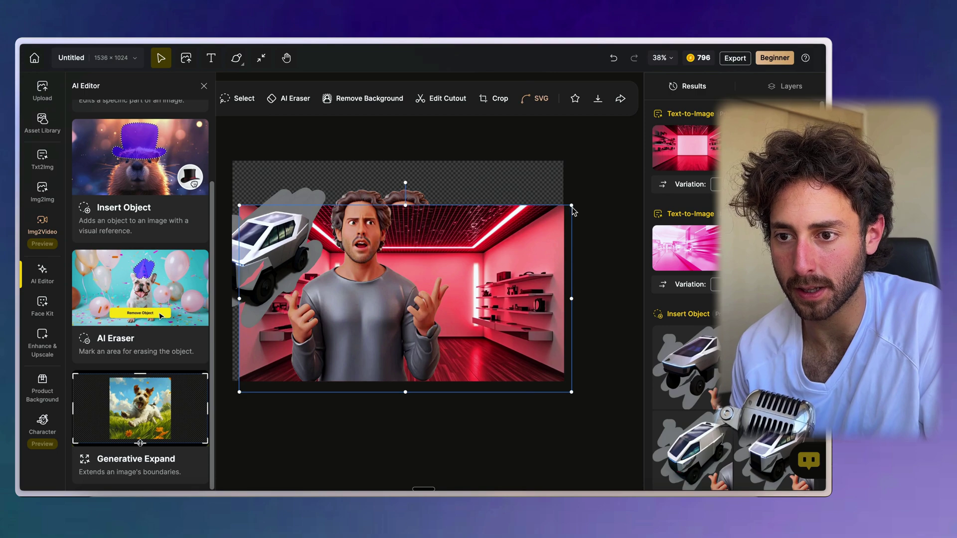
drag(571, 205, 564, 160)
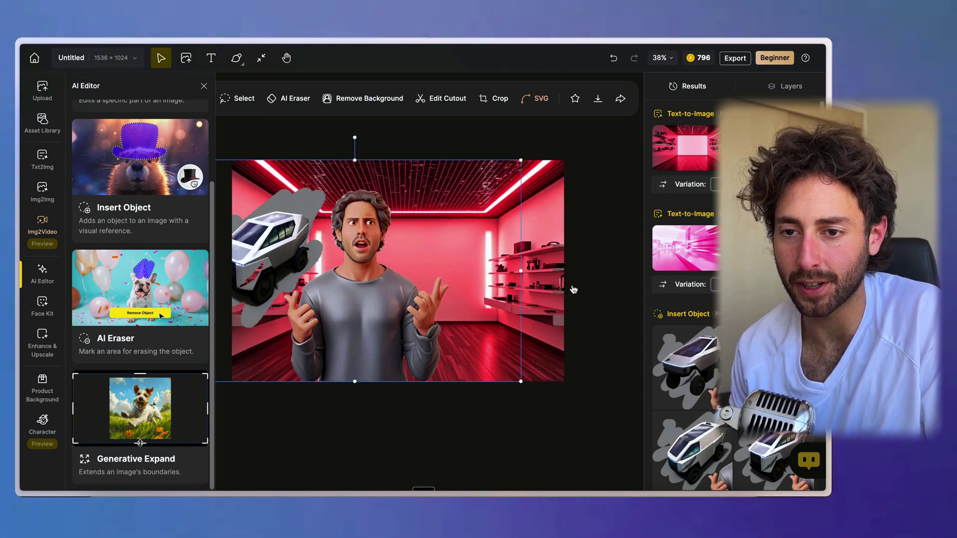
drag(396, 303, 442, 310)
scroll(417, 430, up, 3)
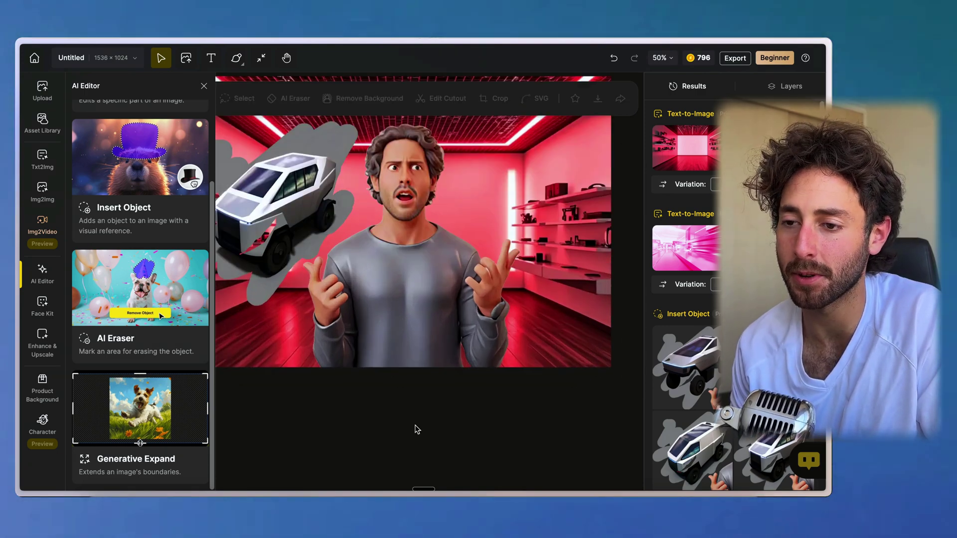
scroll(409, 432, down, 6)
click(388, 381)
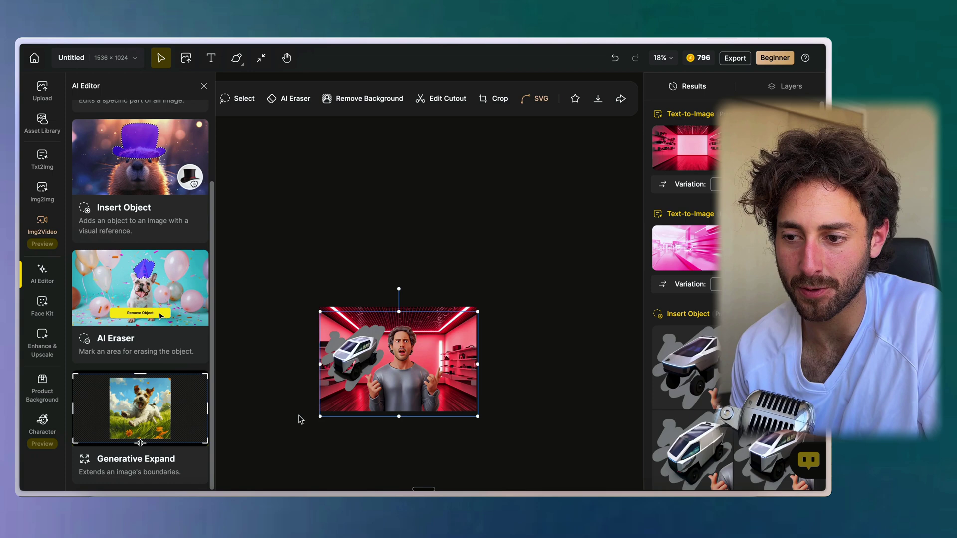
click(359, 427)
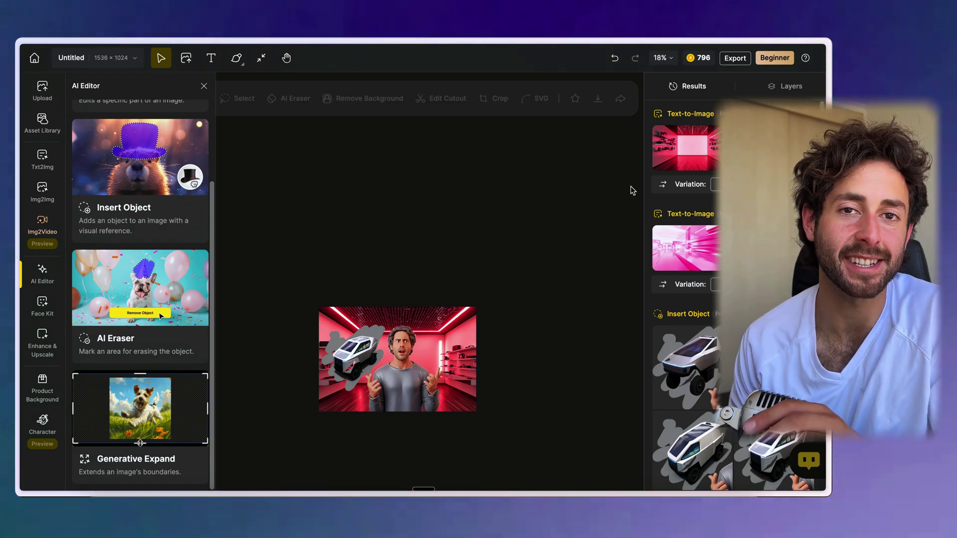
Try to erase the cybertruck and its grey patch with the AI Eraser, marking the area by brush
scroll(144, 378, up, 3)
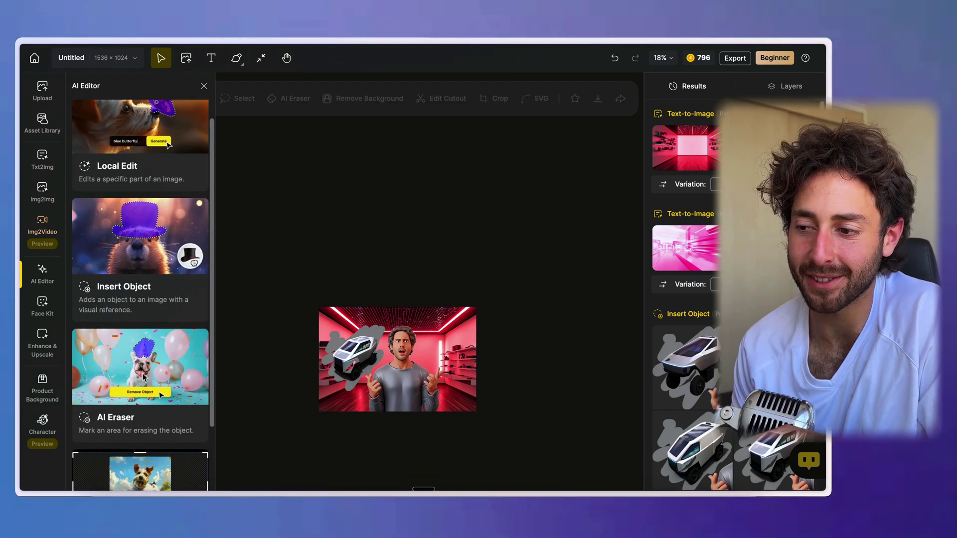
click(143, 401)
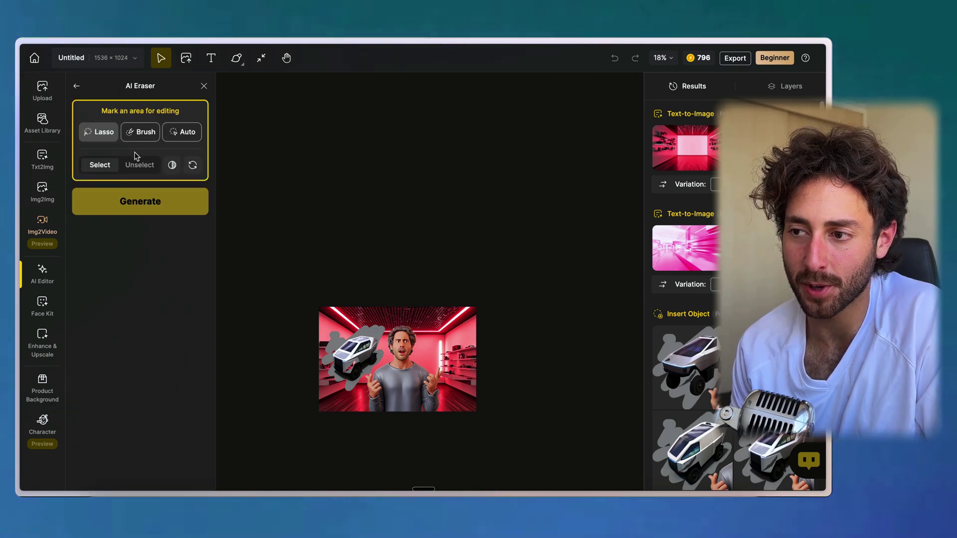
click(140, 132)
drag(342, 366, 330, 373)
mouse_move(363, 339)
mouse_down()
mouse_move(369, 346)
mouse_move(329, 349)
mouse_up()
click(121, 197)
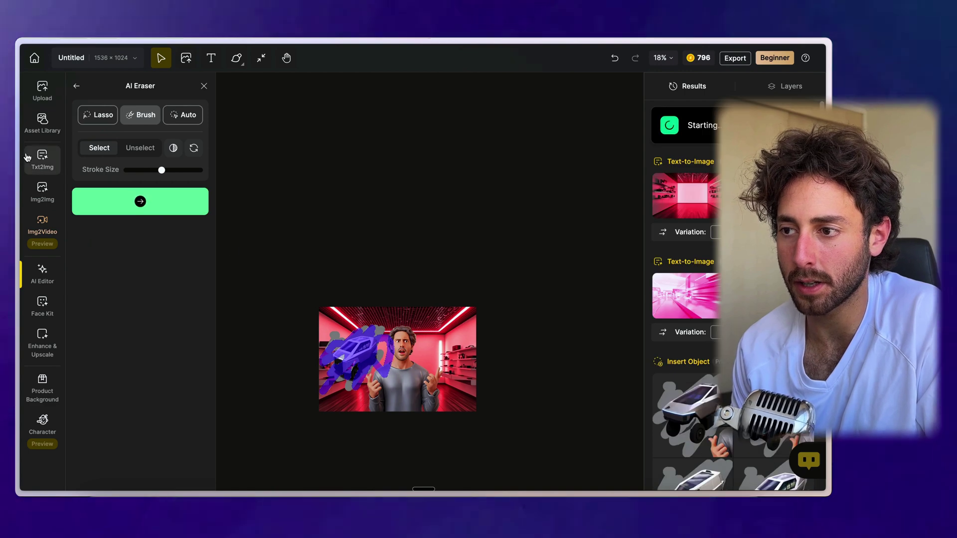
Generate a Local Edit of the lassoed light and shelves beside the figure with the prompt "remove that light" and preview the results
click(77, 87)
click(125, 149)
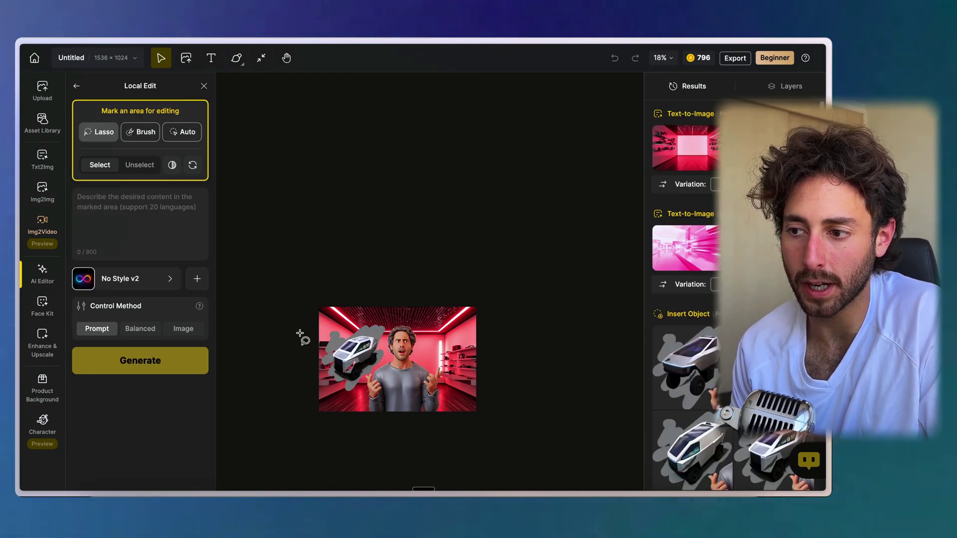
scroll(422, 346, up, 1)
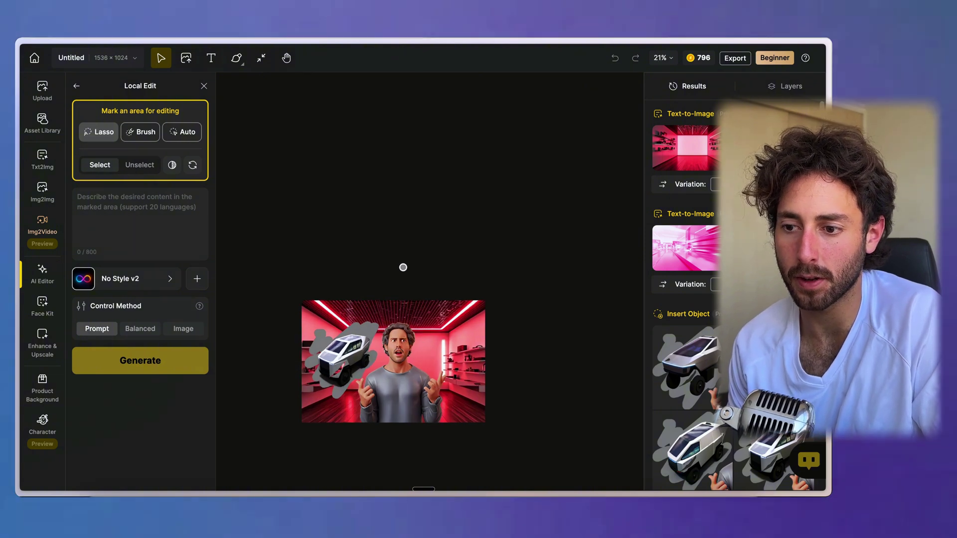
mouse_move(436, 337)
mouse_down()
mouse_move(429, 372)
mouse_move(432, 335)
mouse_up()
click(152, 204)
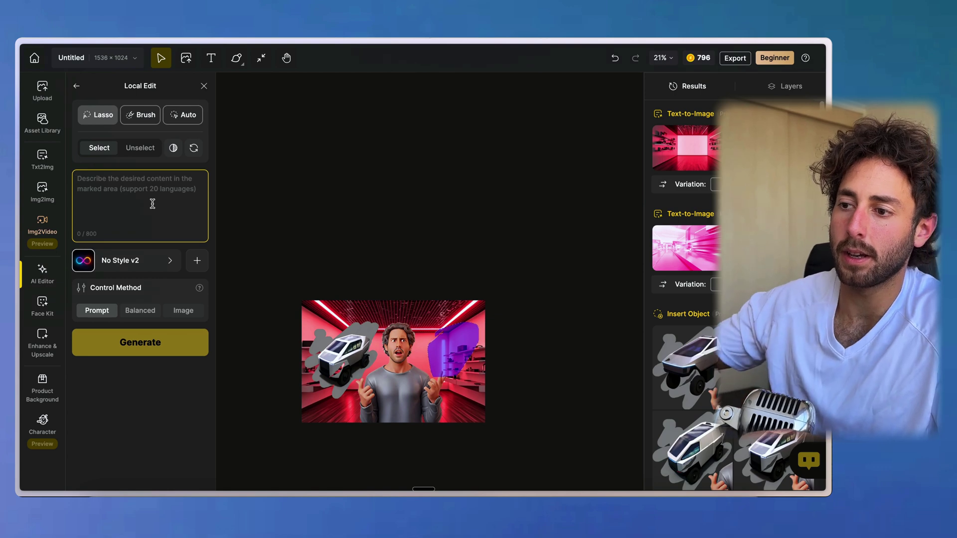
text(remove that light)
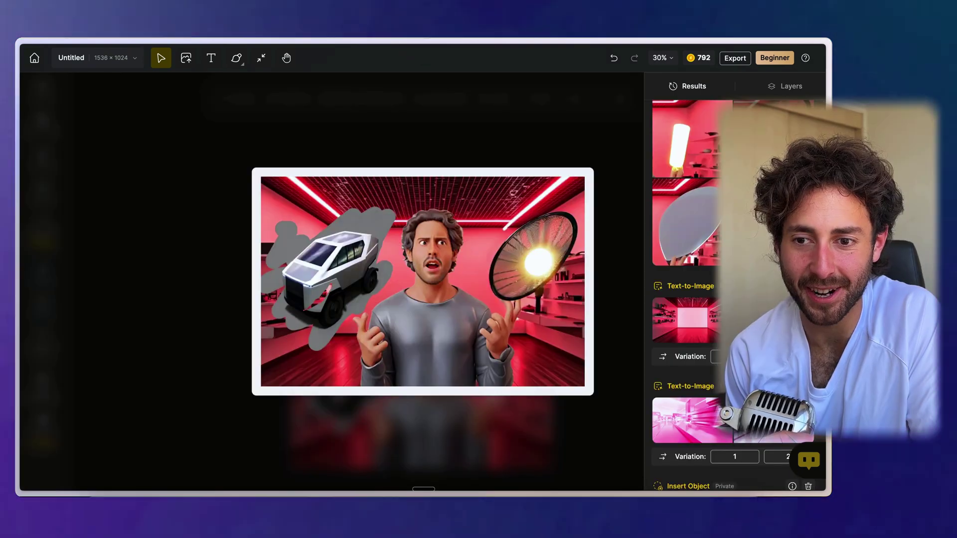
mouse_move(693, 140)
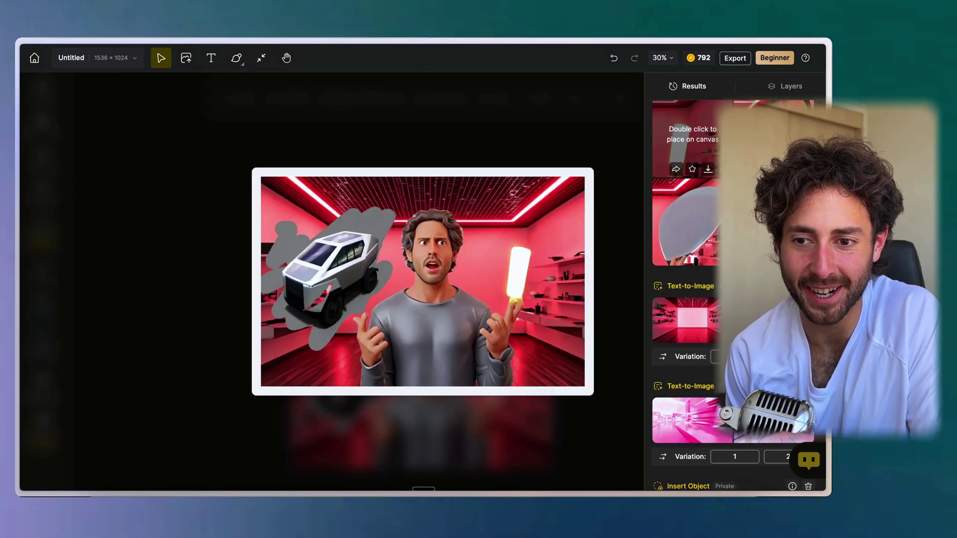